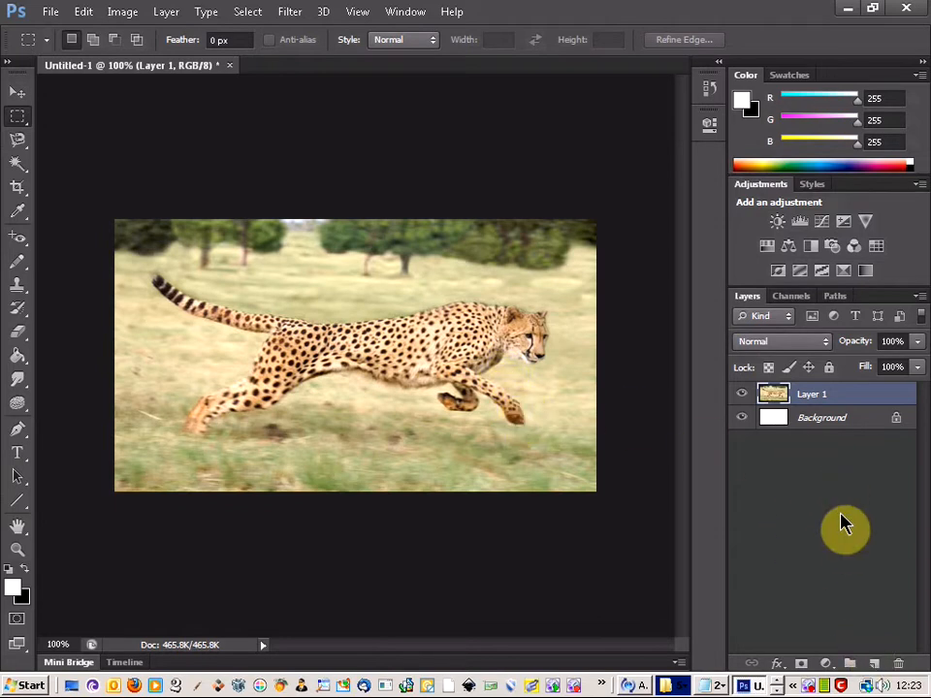
Delete the white Background layer, keeping the cheetah photo on Layer 1.
left_click(849, 423)
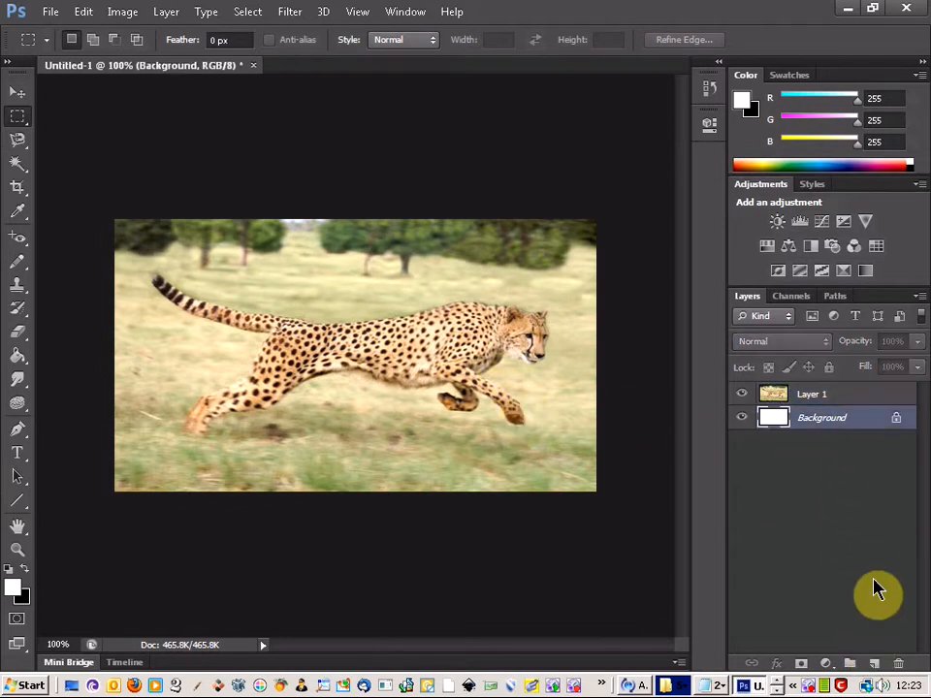
left_click(898, 662)
left_click(411, 266)
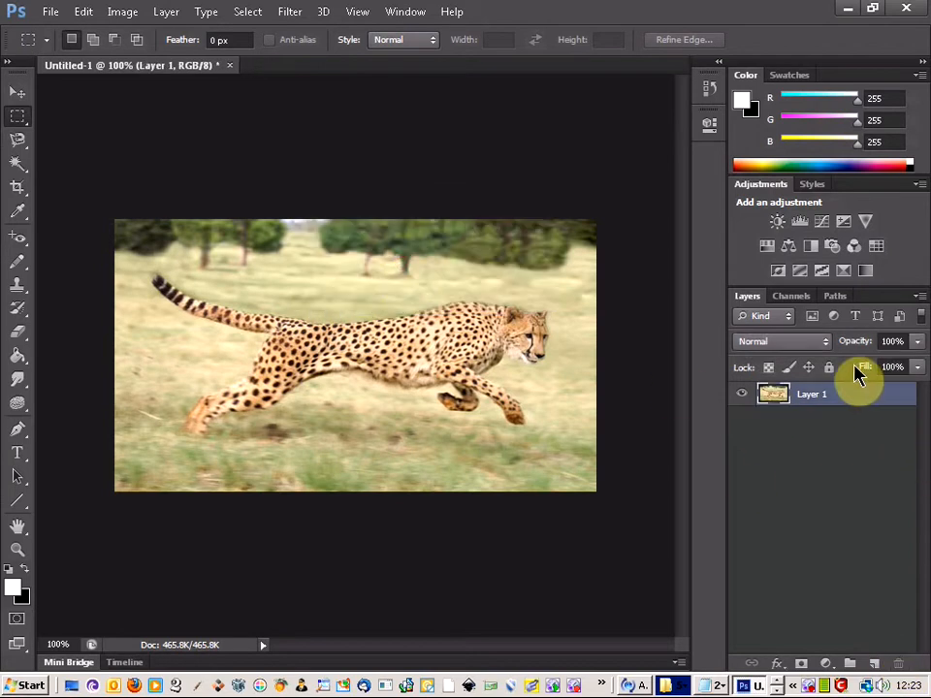
Duplicate Layer 1 under the name Layer 1 copy.
right_click(843, 402)
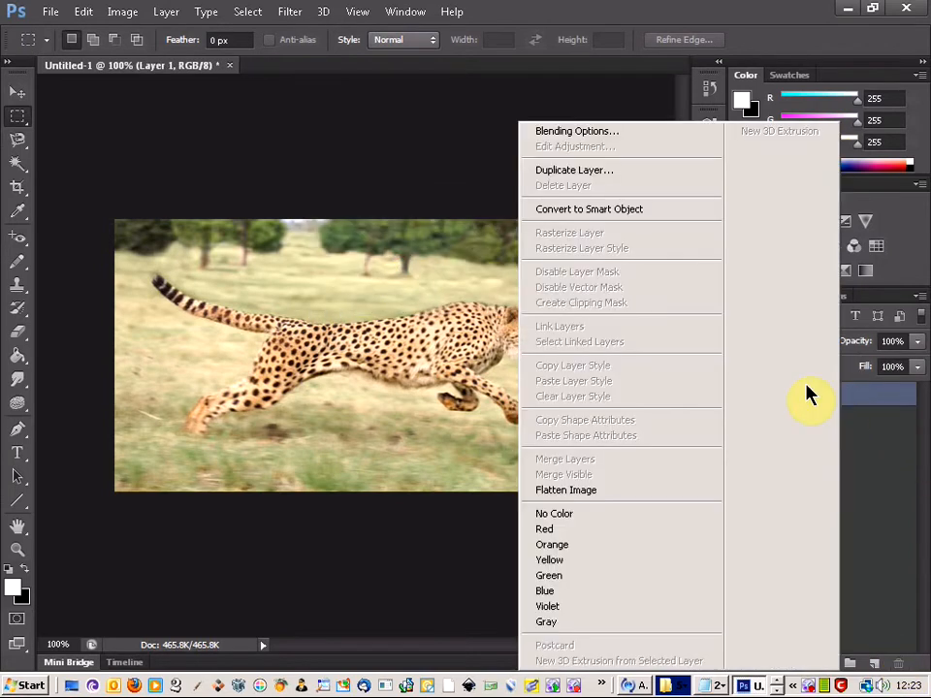
left_click(902, 439)
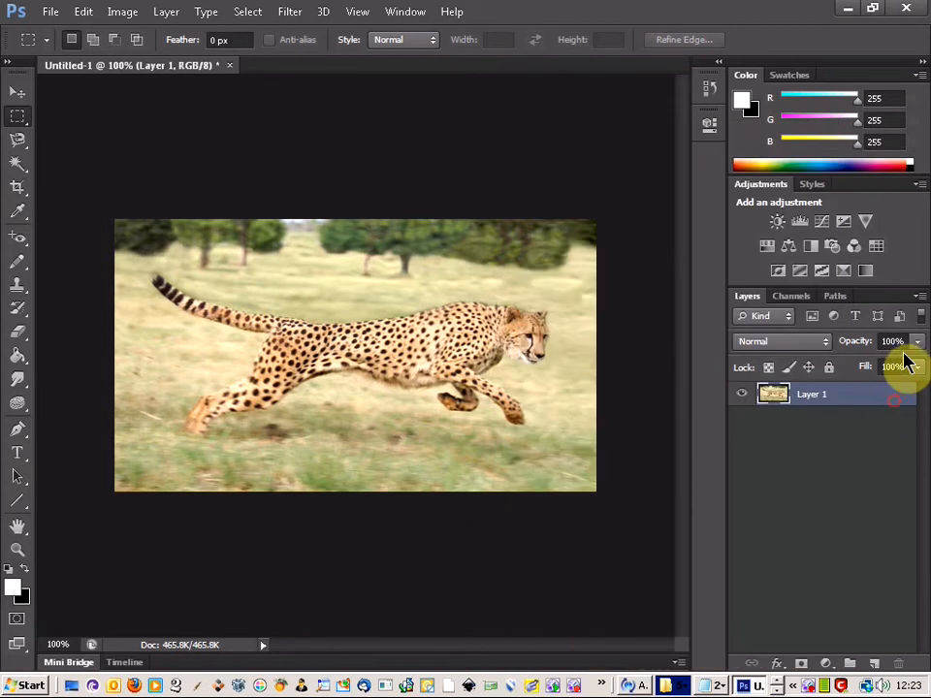
left_click(918, 295)
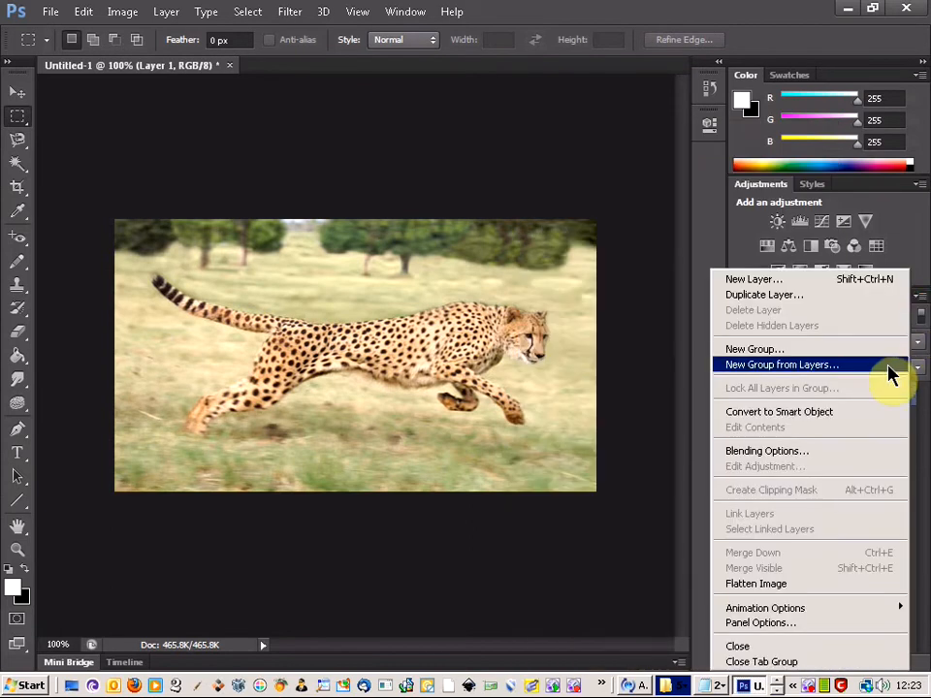
left_click(865, 295)
left_click(615, 206)
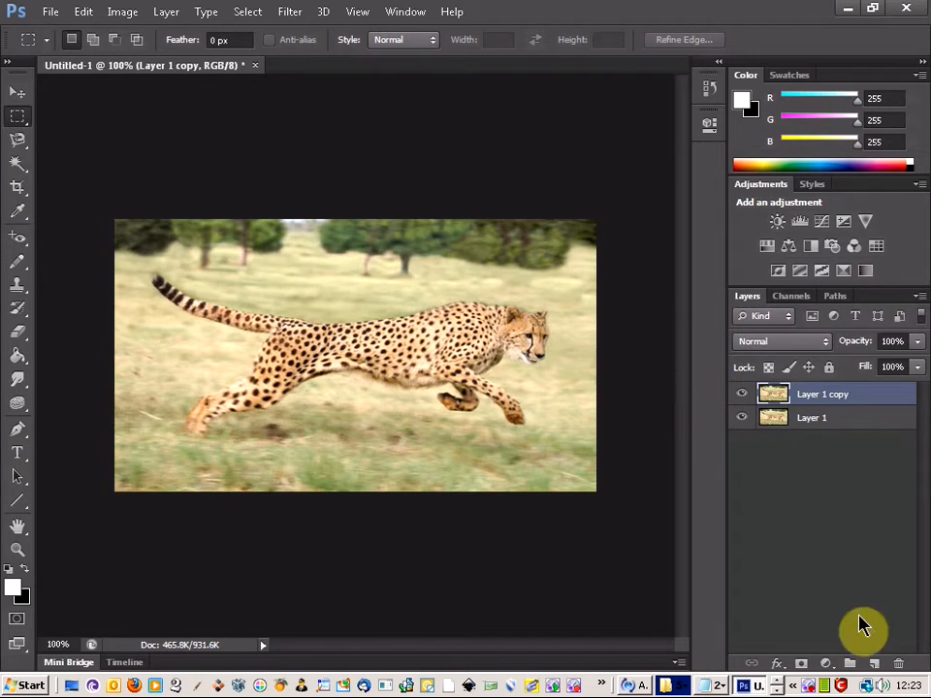
Add a white layer mask to Layer 1 copy and create a new empty layer above it.
left_click(802, 664)
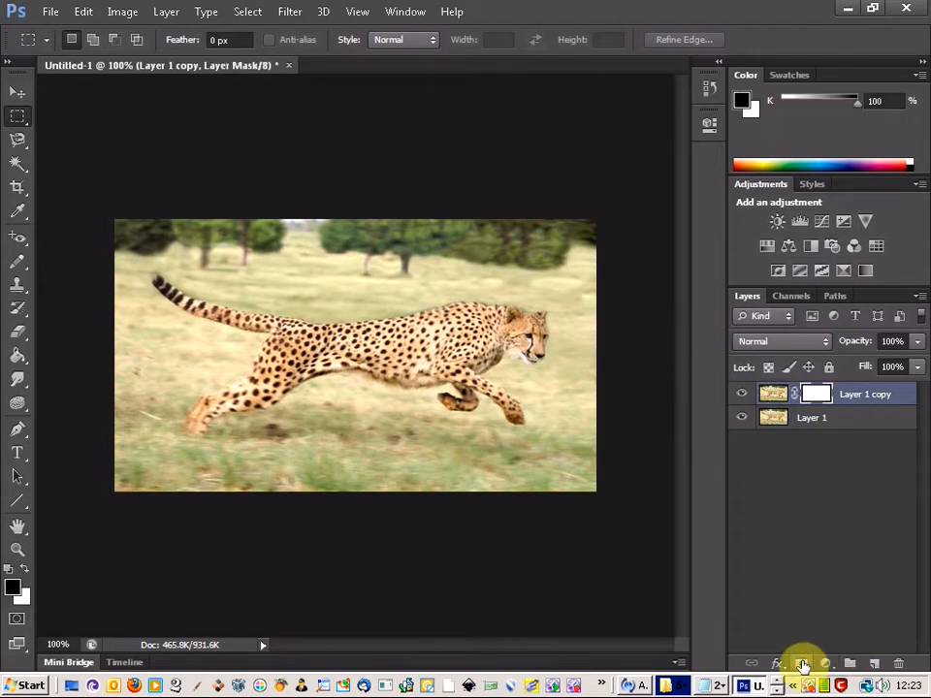
left_click(872, 665)
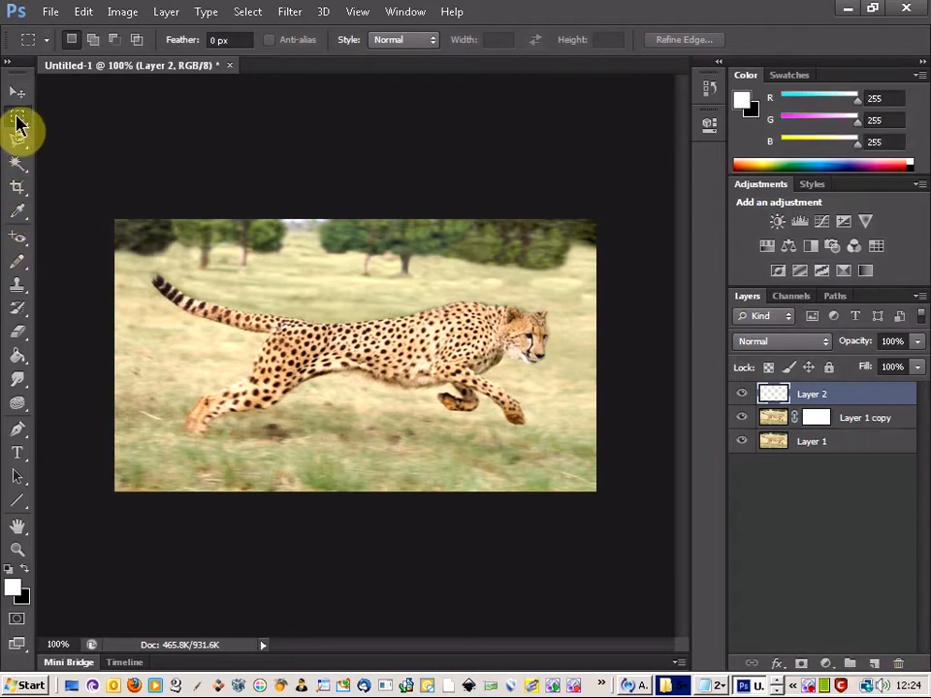
Select a rectangular area around the cheetah's tail and hind half with the Rectangular Marquee tool.
left_click(18, 121)
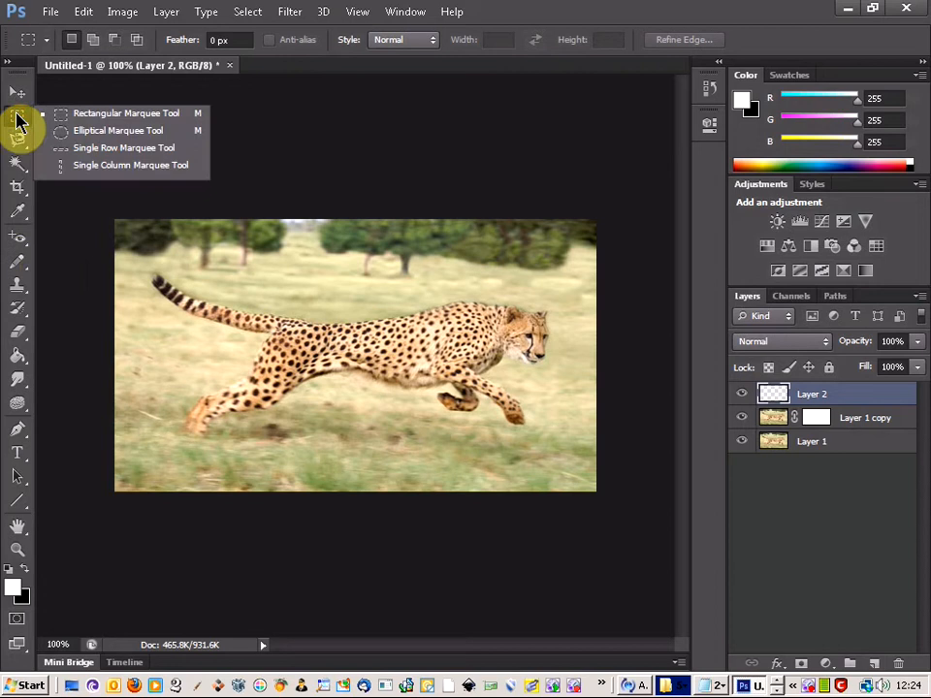
left_click(81, 114)
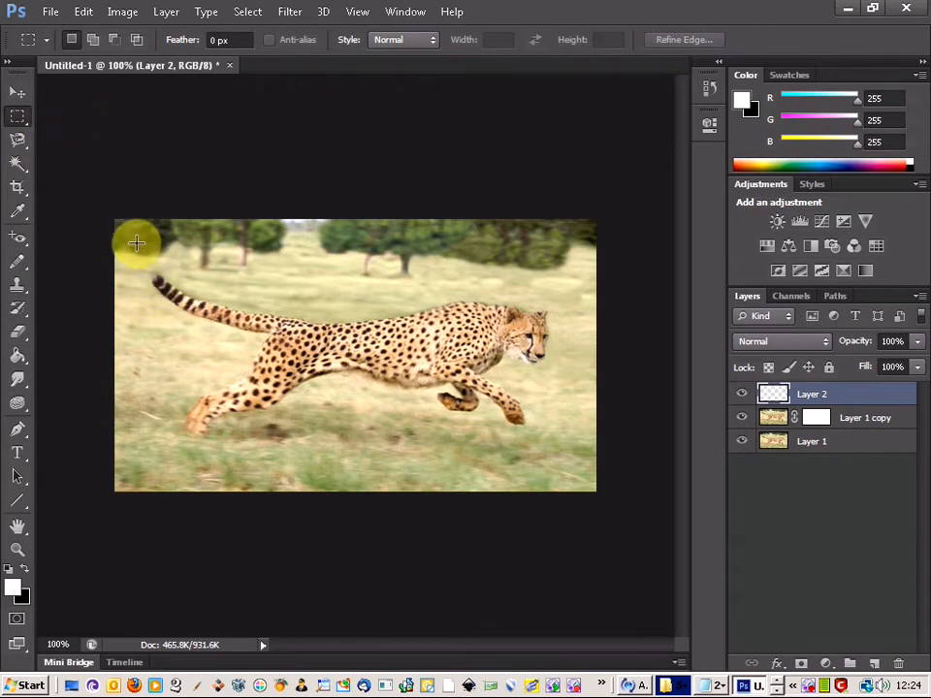
left_click_drag(155, 289, 349, 460)
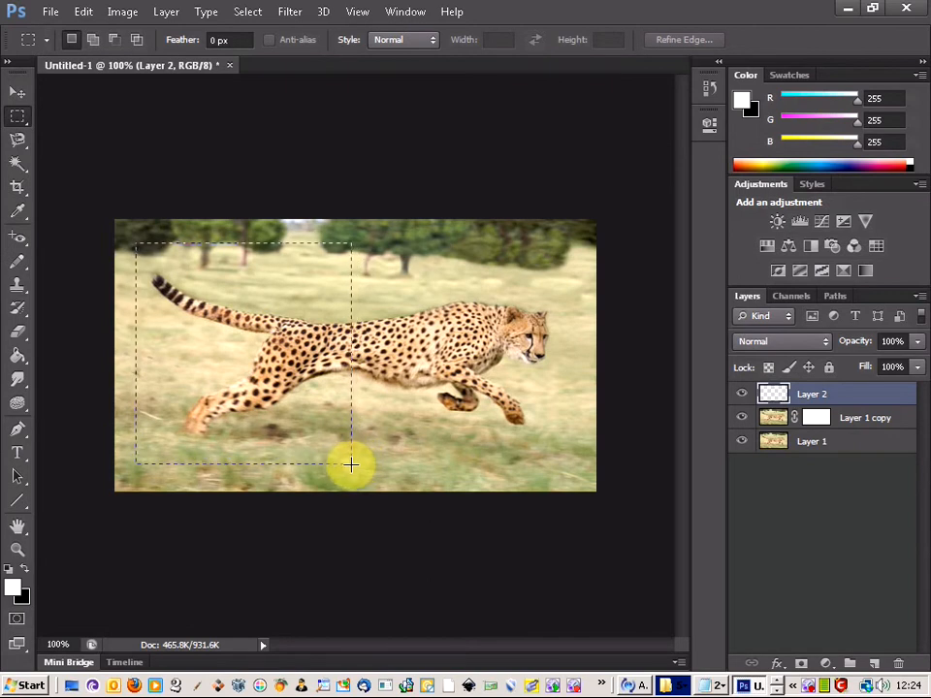
left_click_drag(352, 467, 352, 467)
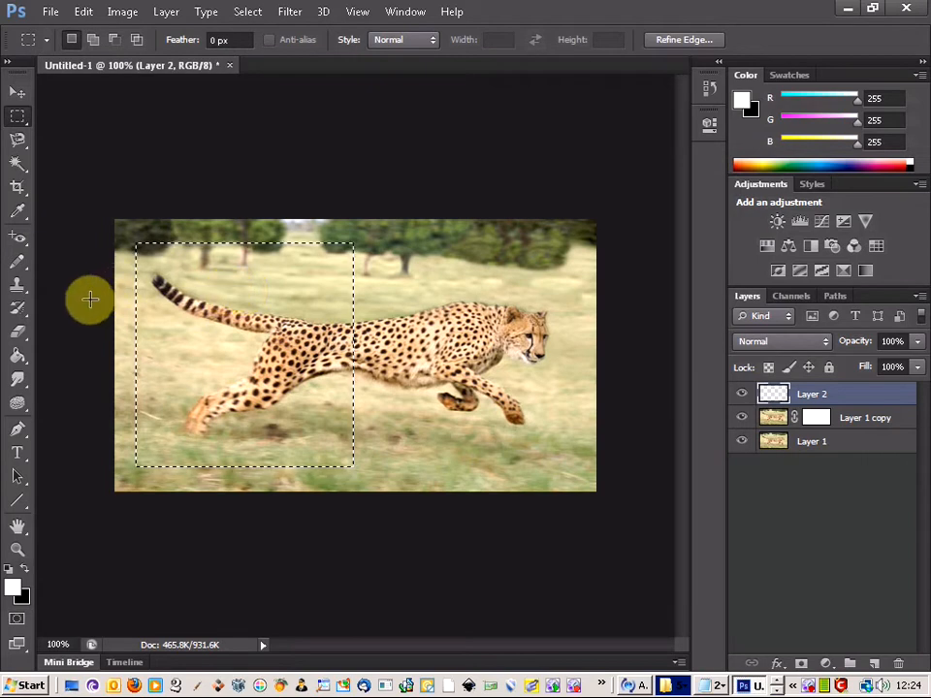
Paint the whole selection white on Layer 2 with a hard round 75 px Brush at 100% hardness.
left_click(24, 264)
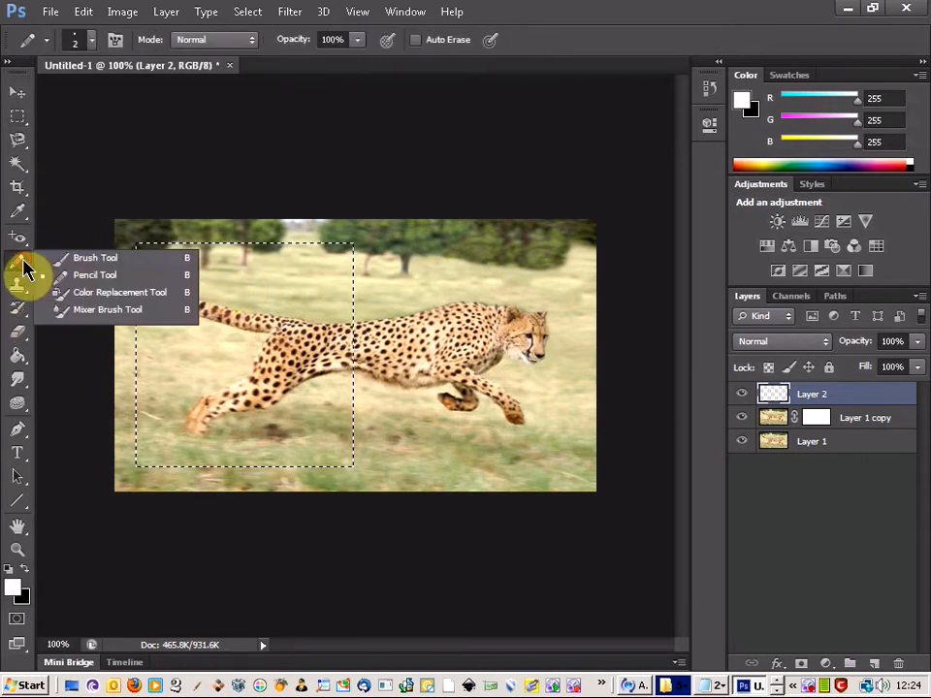
left_click(96, 262)
left_click(92, 41)
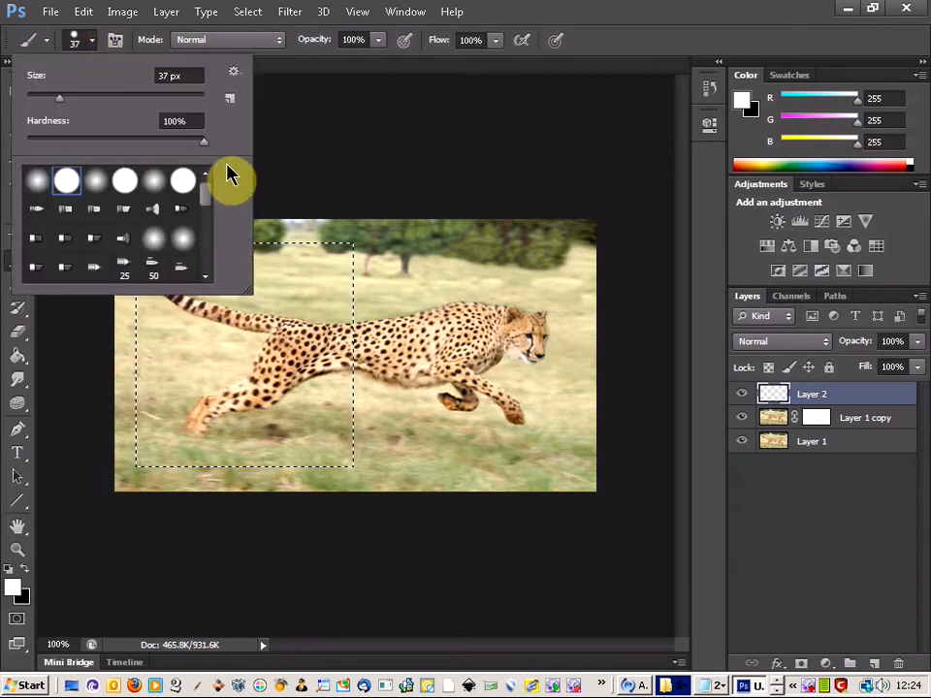
left_click(93, 98)
key("Tab")
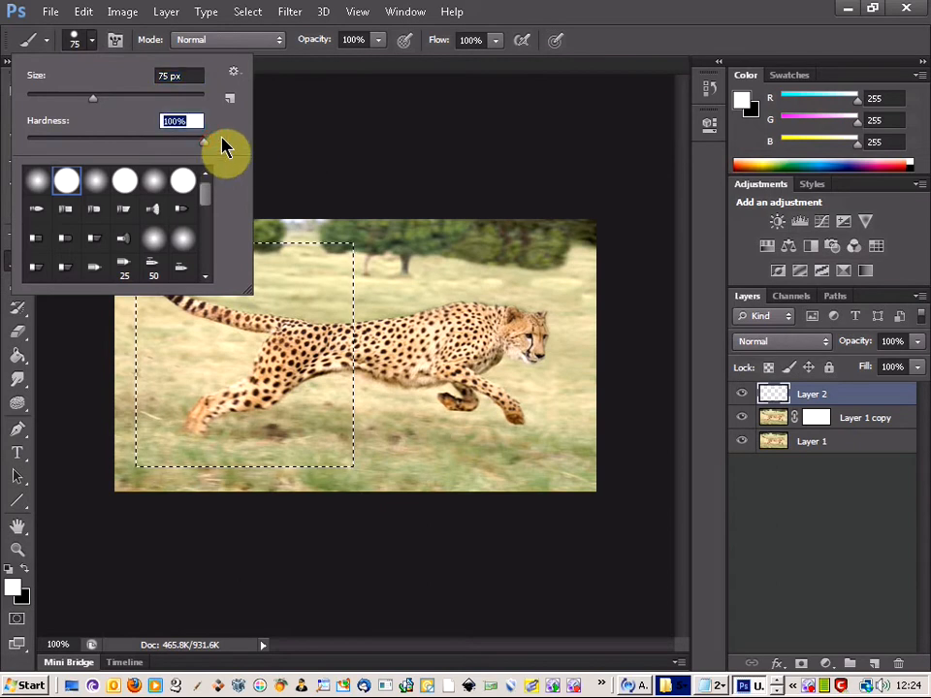
left_click(628, 26)
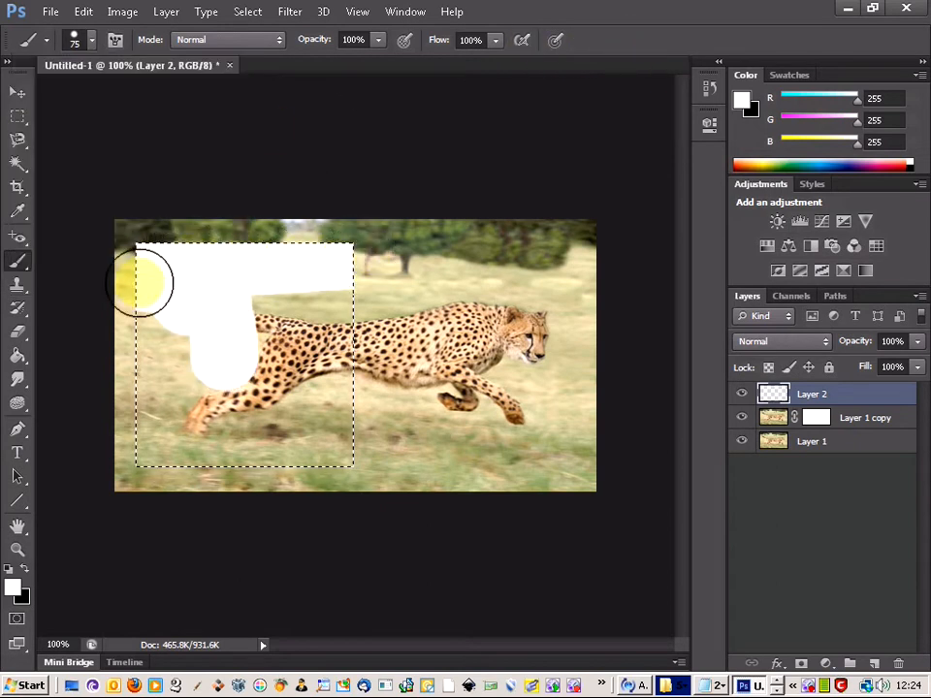
mouse_move(324, 288)
left_mouse_down()
mouse_move(108, 315)
mouse_move(316, 330)
mouse_move(118, 343)
mouse_move(344, 358)
mouse_move(135, 377)
mouse_move(346, 383)
mouse_move(125, 410)
mouse_move(399, 430)
mouse_move(87, 449)
mouse_move(333, 450)
mouse_move(201, 404)
mouse_move(130, 366)
mouse_move(415, 302)
mouse_move(228, 301)
mouse_move(263, 269)
mouse_move(131, 267)
mouse_move(253, 259)
left_mouse_up()
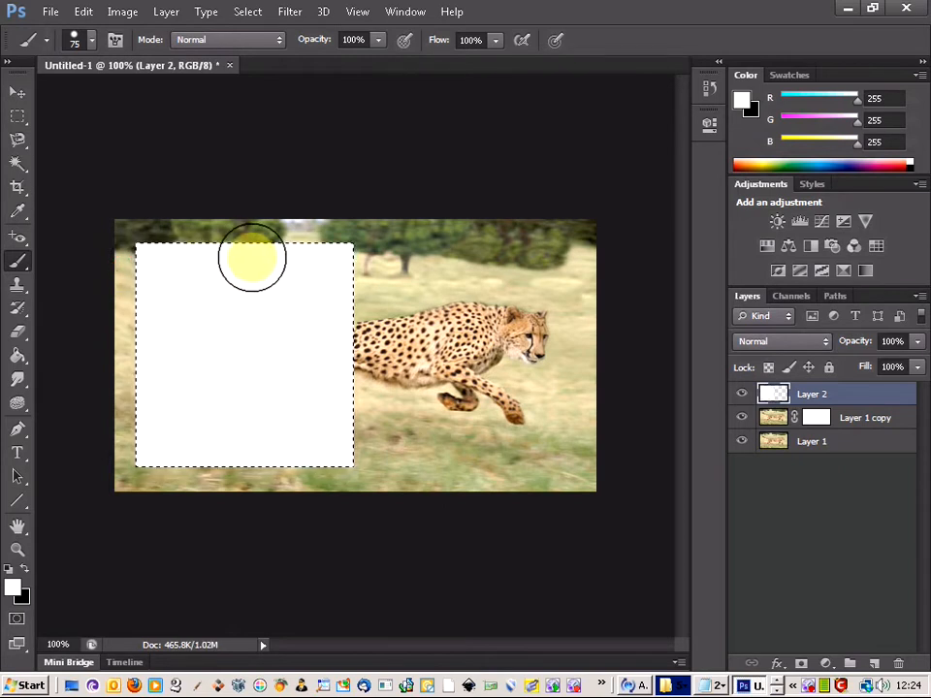
Cut a slightly smaller rectangle out of the white block to leave a thin, even frame, and clear the selection.
left_click(18, 117)
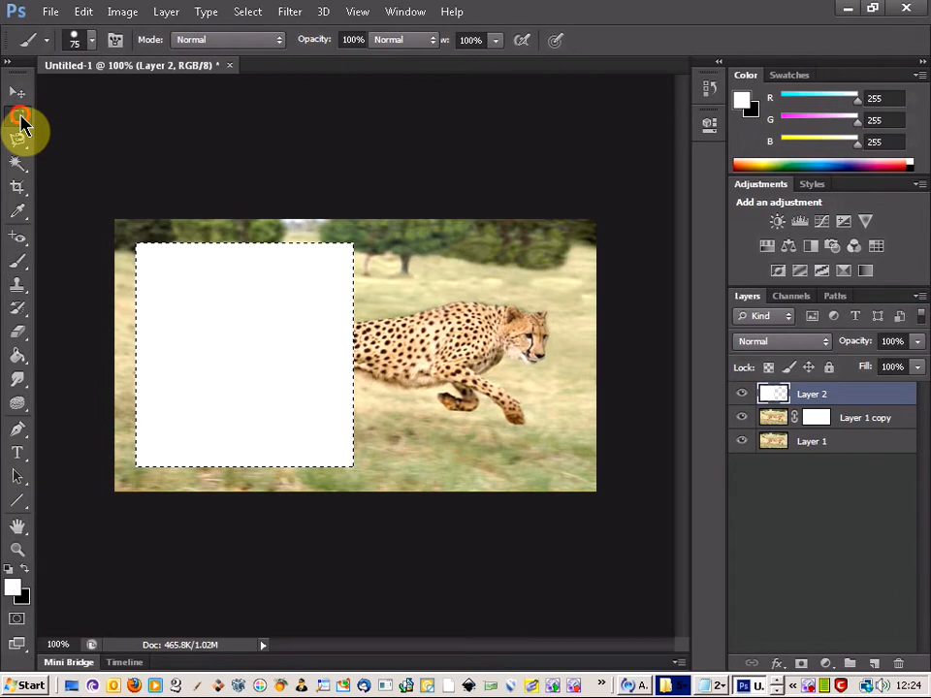
right_click(185, 284)
left_click(216, 291)
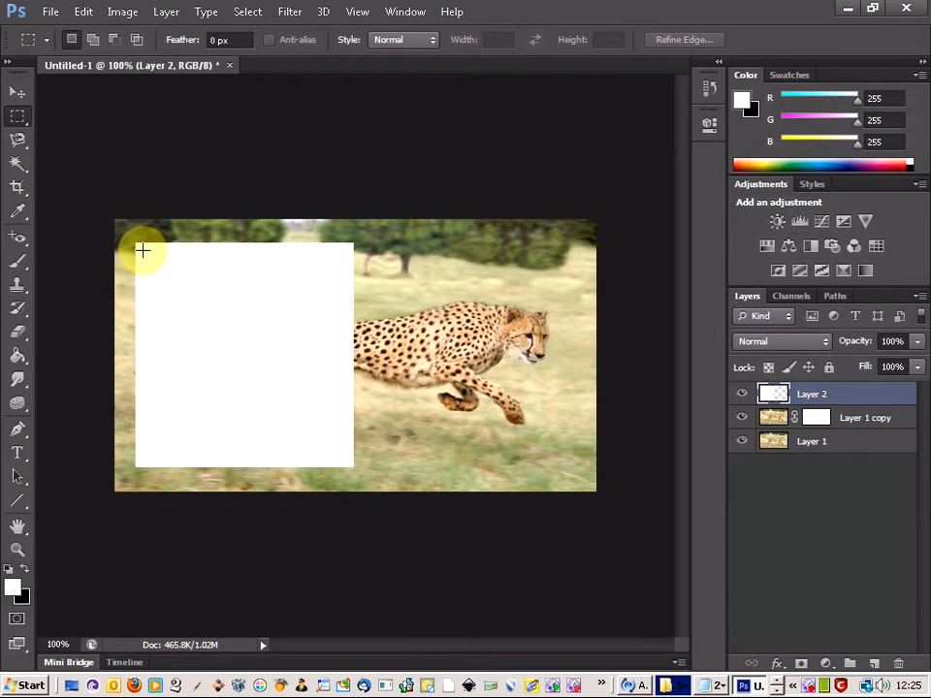
left_click_drag(160, 273, 339, 441)
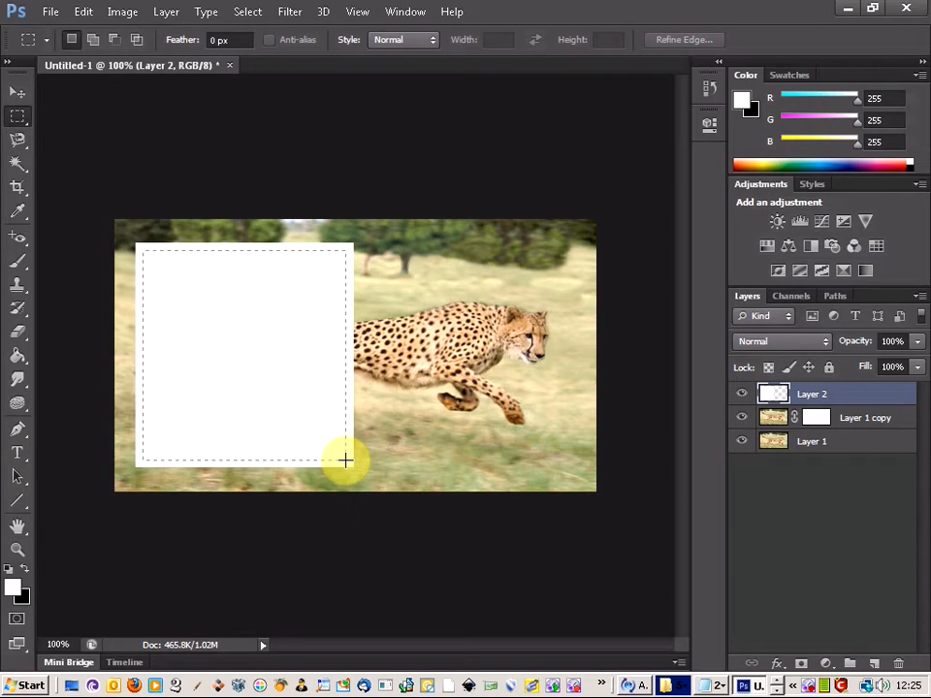
left_click_drag(345, 459, 346, 461)
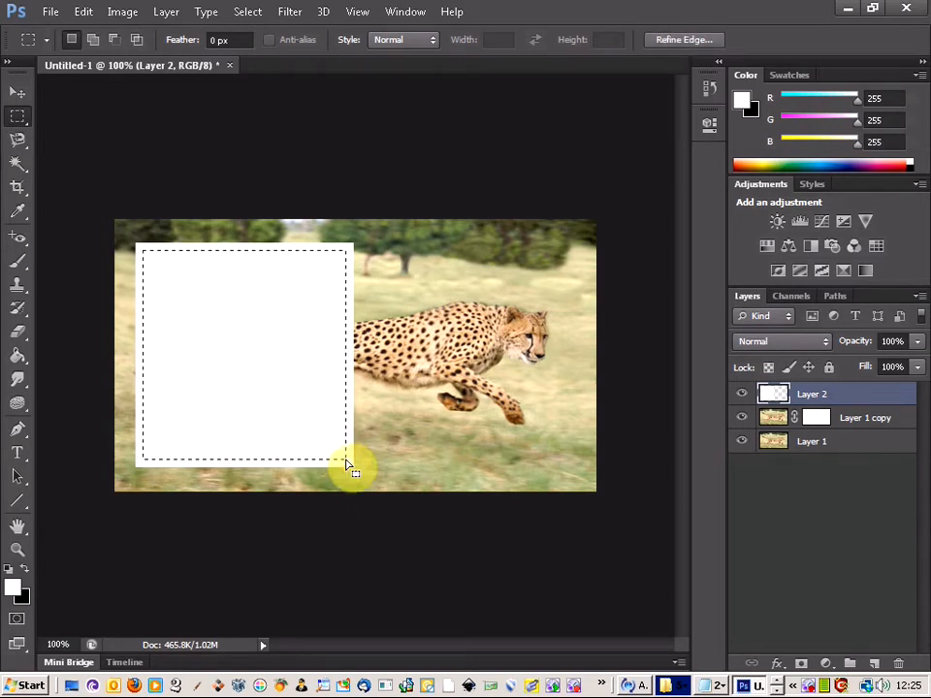
key("Delete")
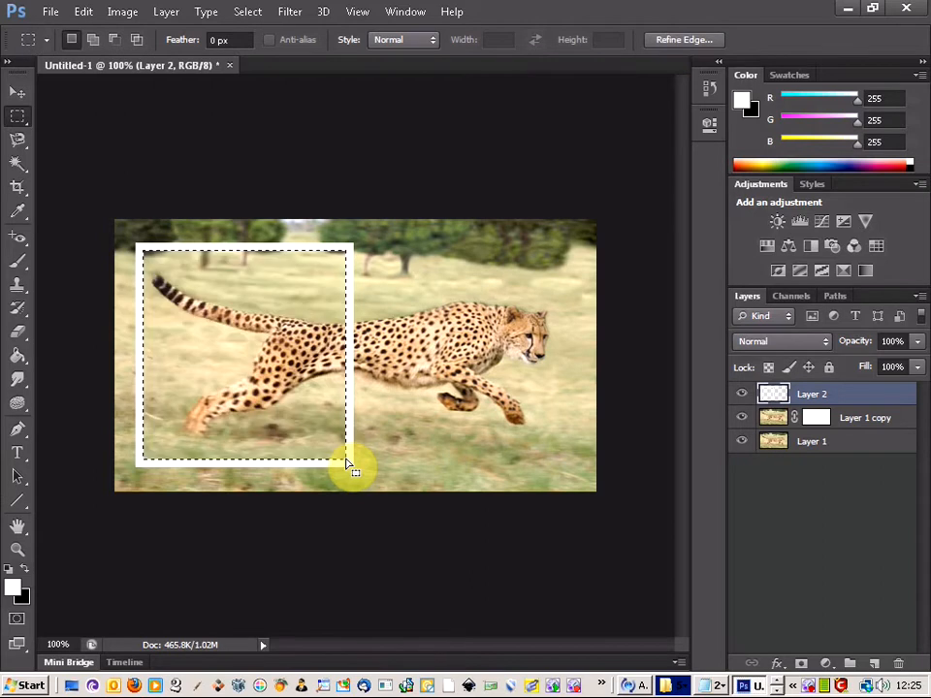
right_click(298, 448)
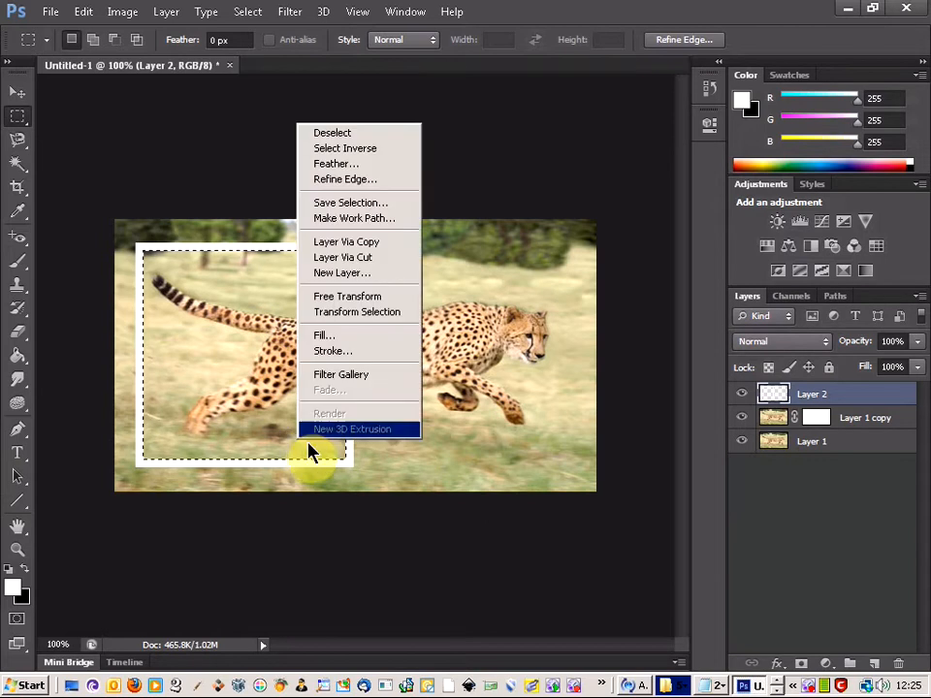
left_click(380, 135)
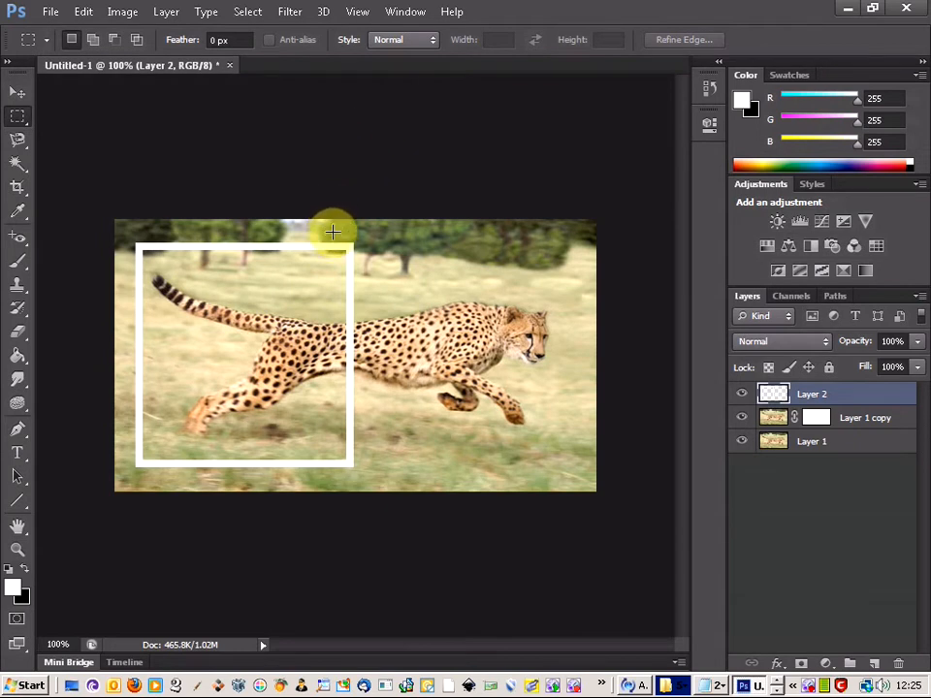
Apply a Perspective transform to the white frame, shortening its side at the cheetah's mid-body by a vertical skew of about 6.18°.
left_click(83, 13)
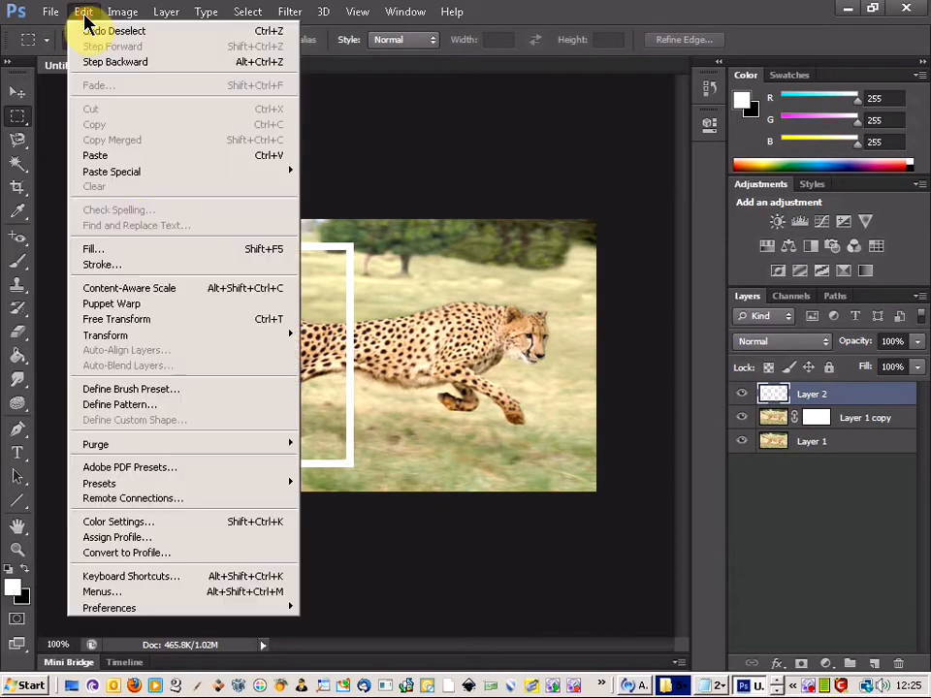
mouse_move(179, 342)
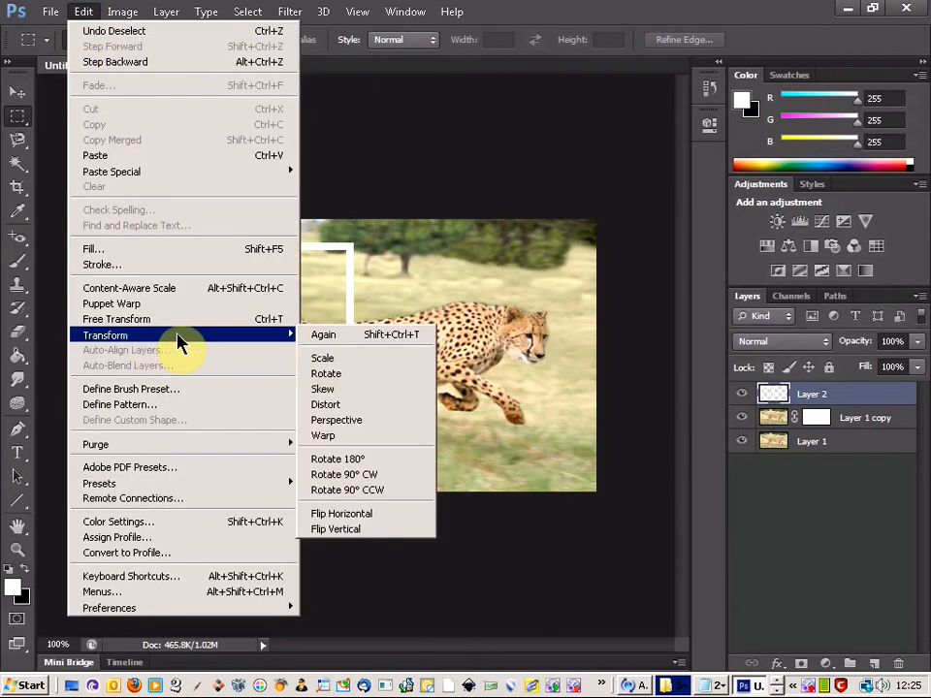
left_click(372, 422)
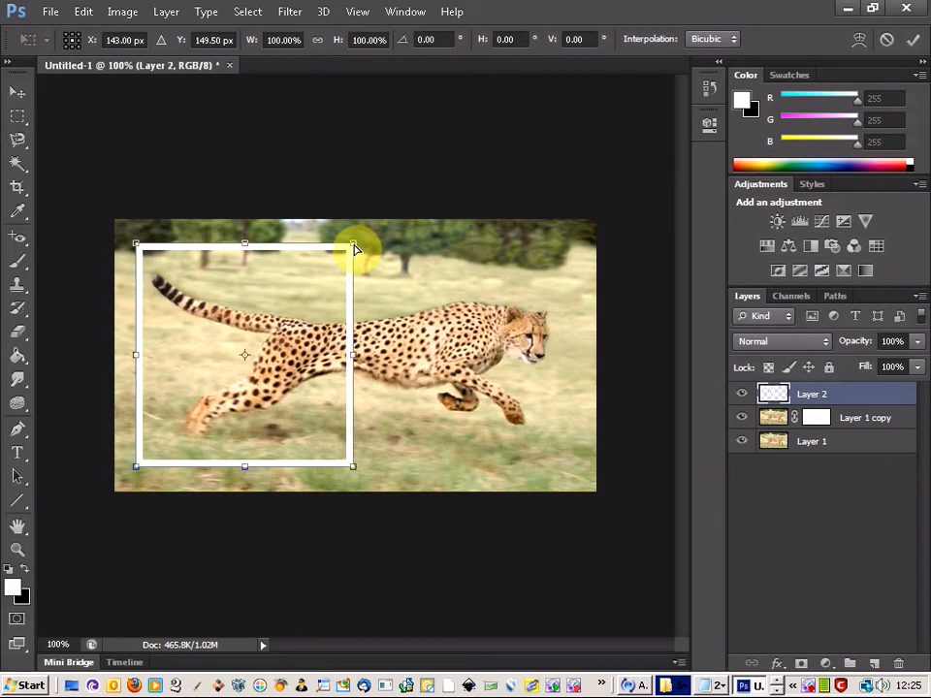
left_click_drag(356, 250, 359, 274)
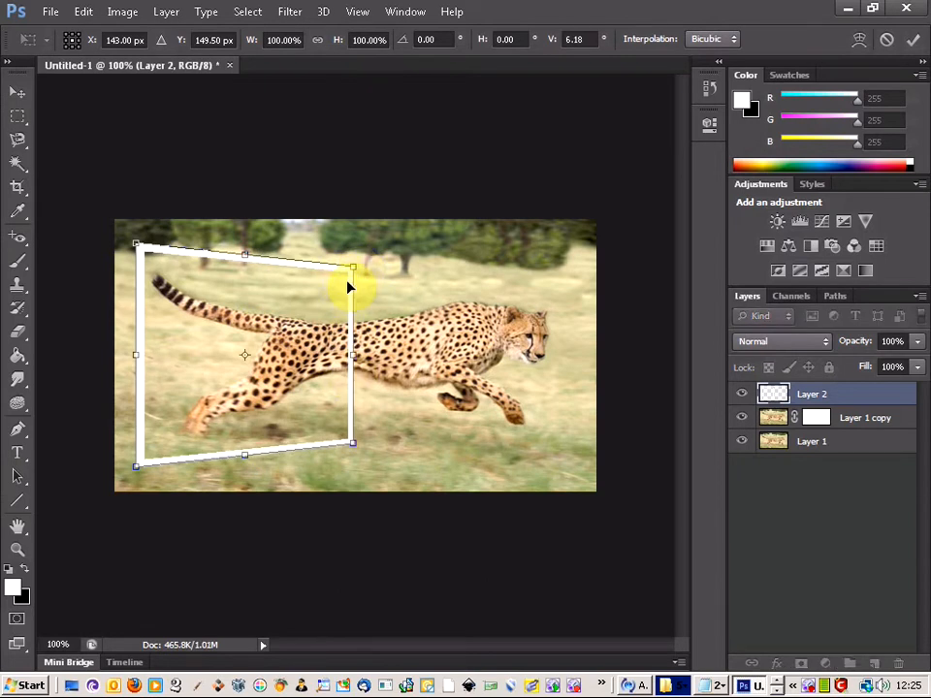
left_click(17, 121)
left_click(398, 270)
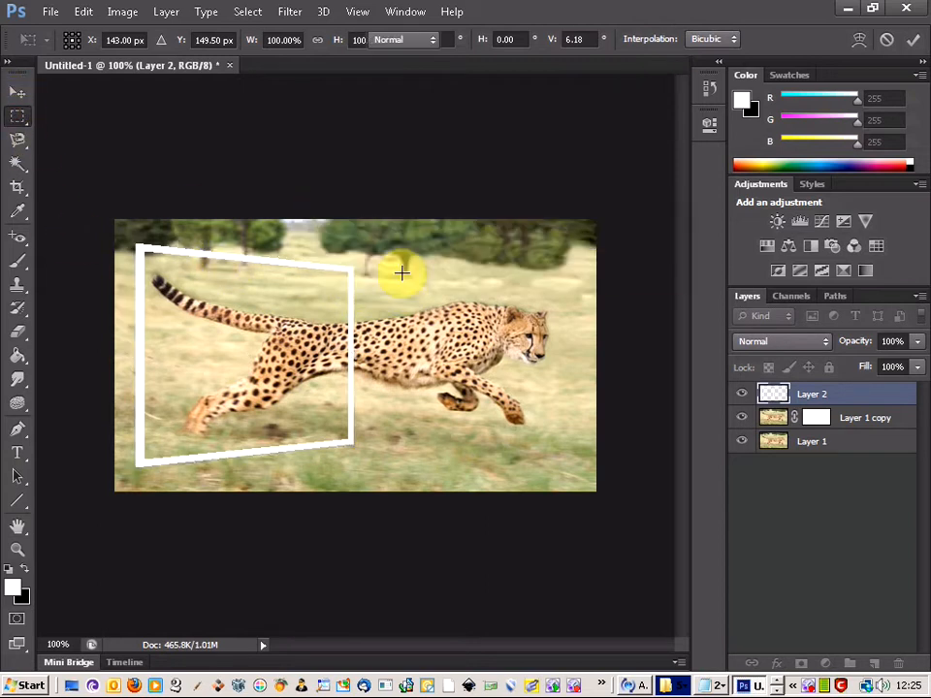
Erase the part of the white frame's side that crosses the cheetah's mid-body on Layer 2 with a 22 px Eraser.
left_click_drag(19, 334, 91, 343)
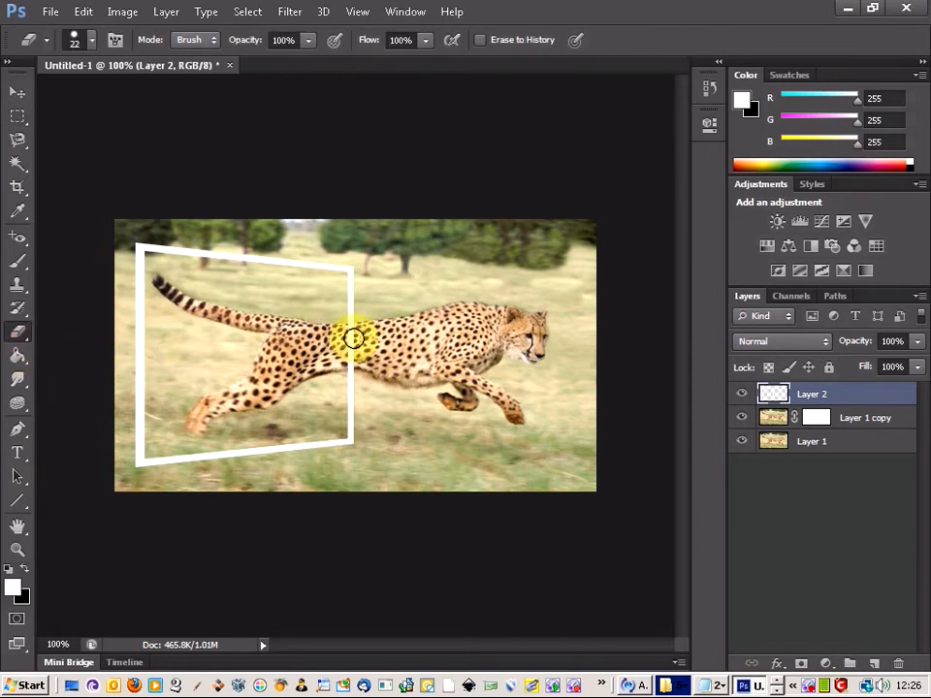
scroll(352, 337, "up", 8)
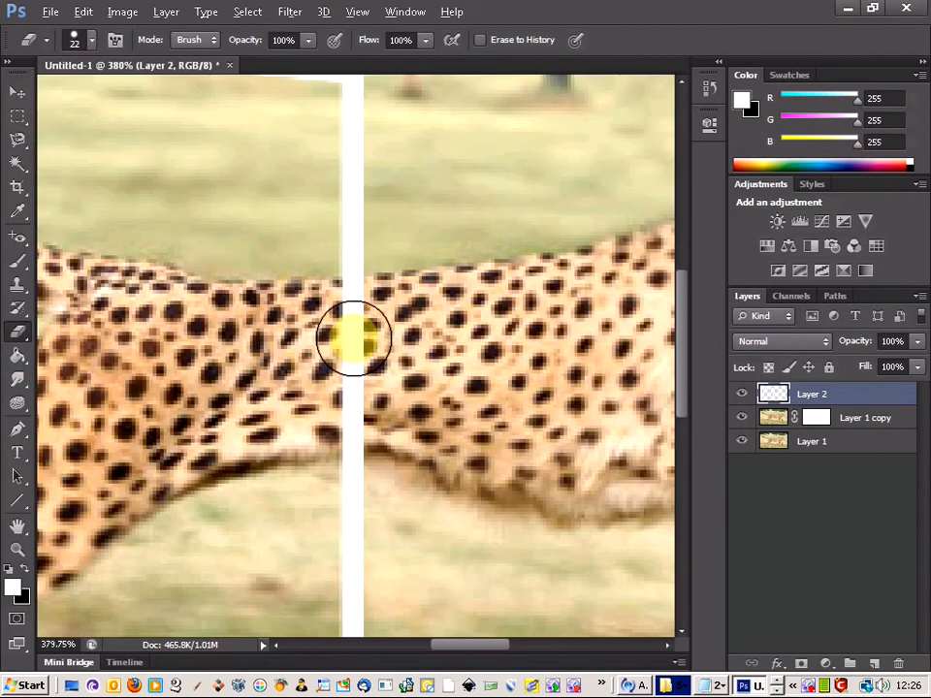
scroll(357, 337, "up", 3)
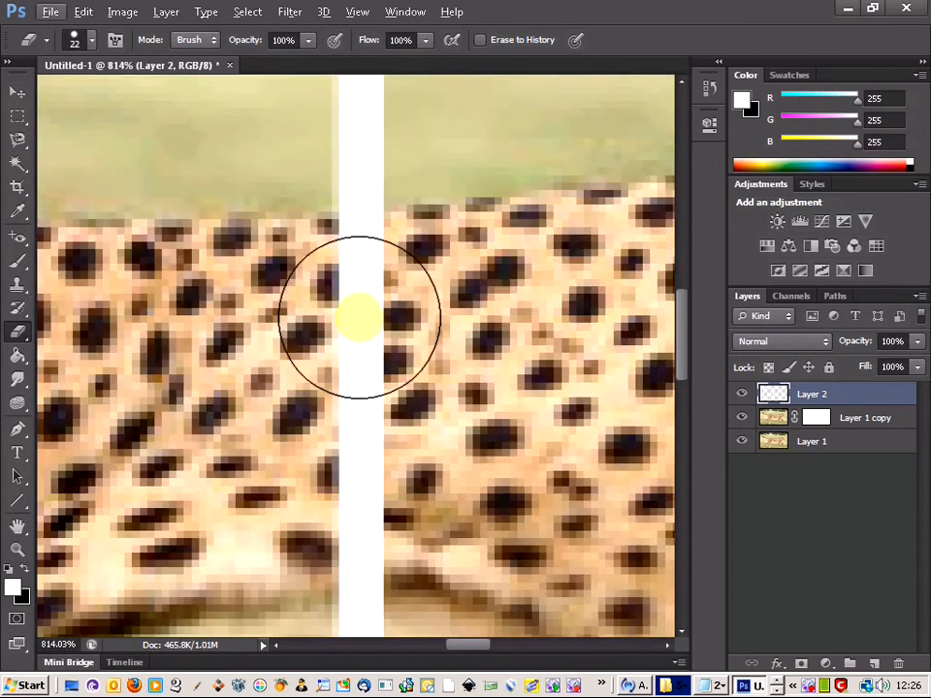
left_click(364, 291)
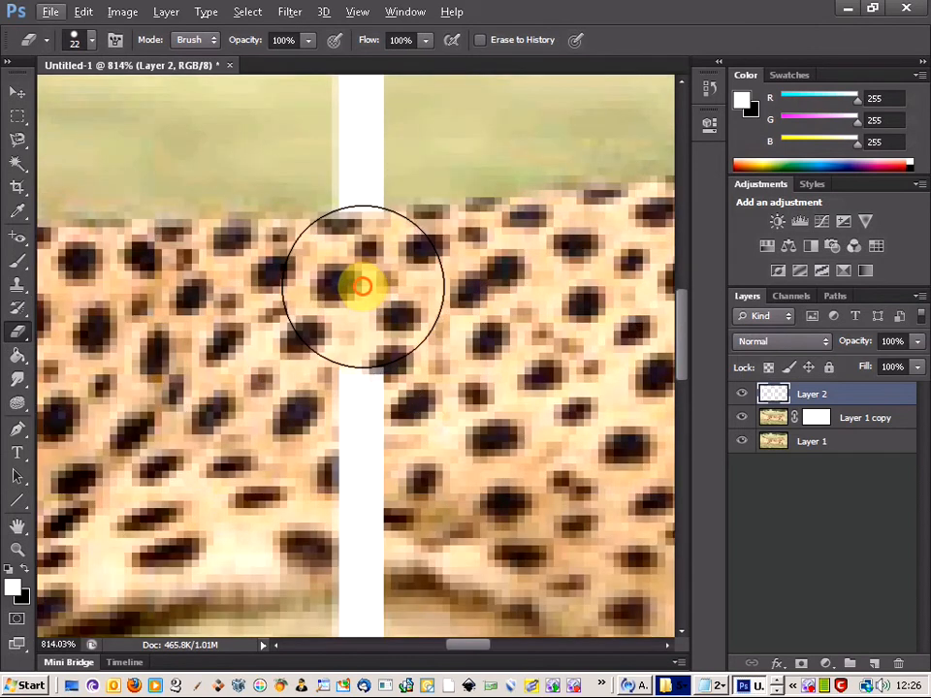
mouse_move(361, 288)
left_mouse_down()
mouse_move(358, 515)
mouse_move(358, 491)
left_mouse_up()
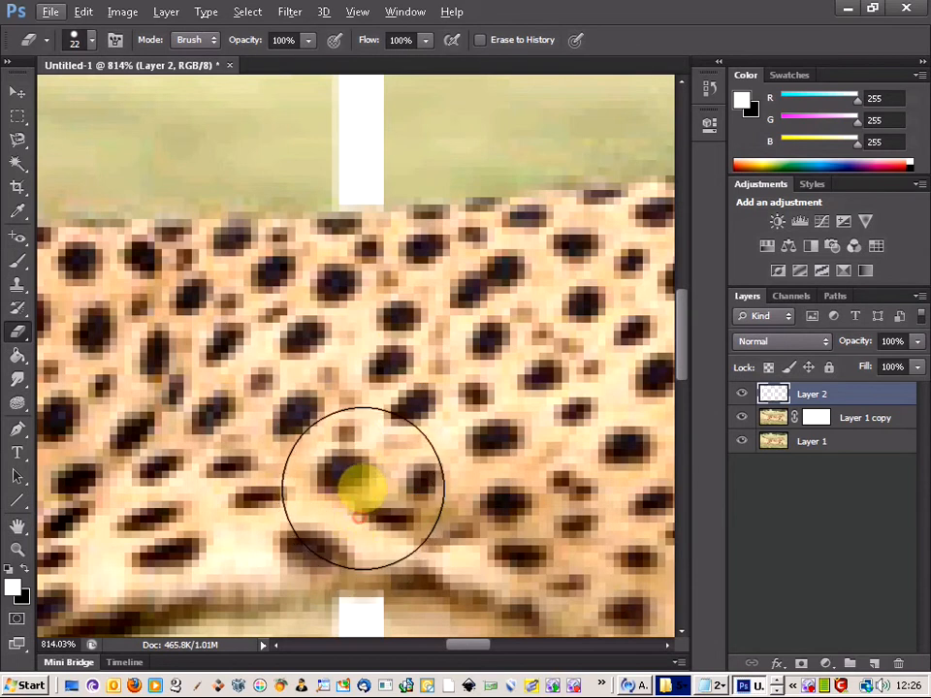
scroll(363, 490, "down", 1)
scroll(372, 493, "down", 3)
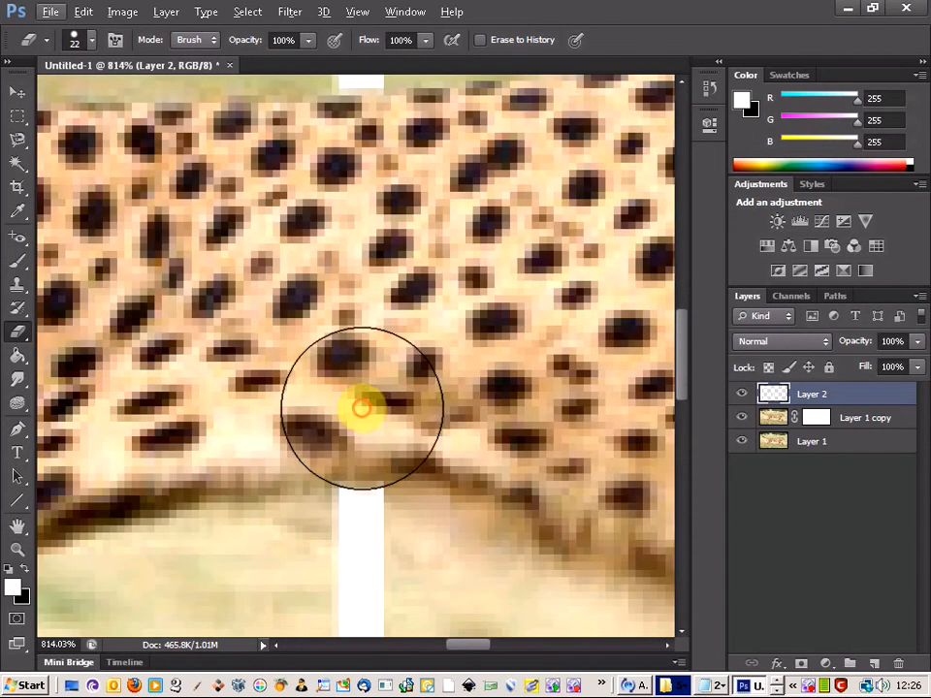
scroll(341, 345, "down", 3)
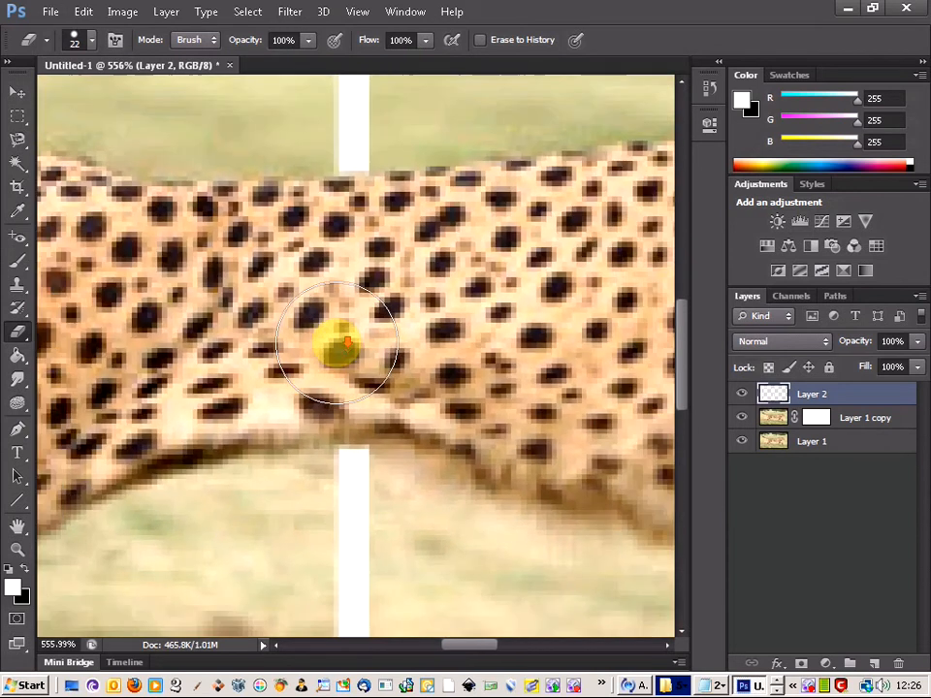
scroll(337, 345, "down", 5)
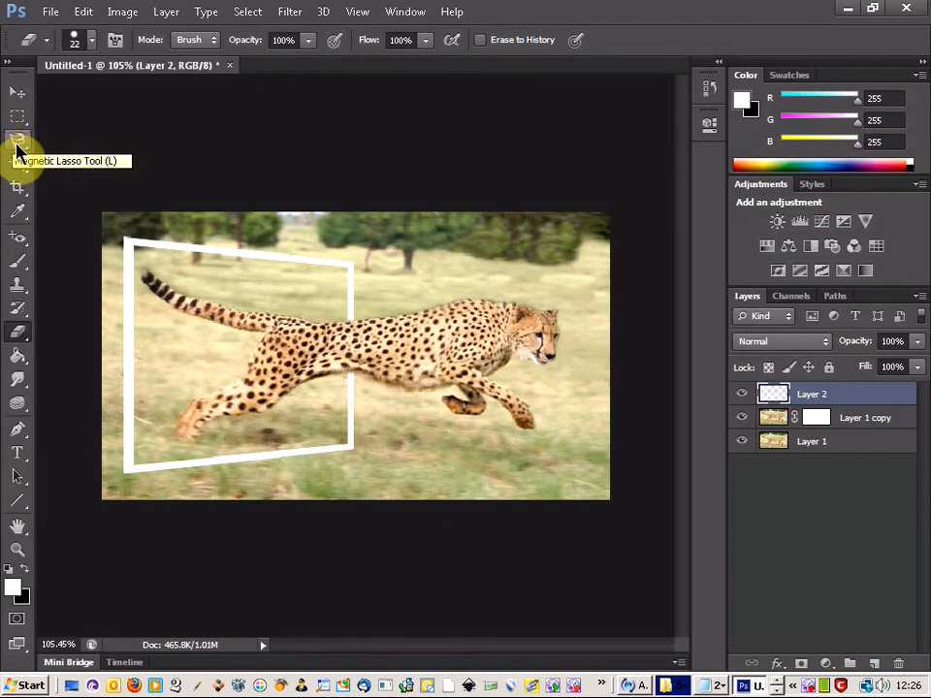
Enter Quick Mask mode and mask the frame's top edge with the Line tool at 5 px weight.
left_click(17, 621)
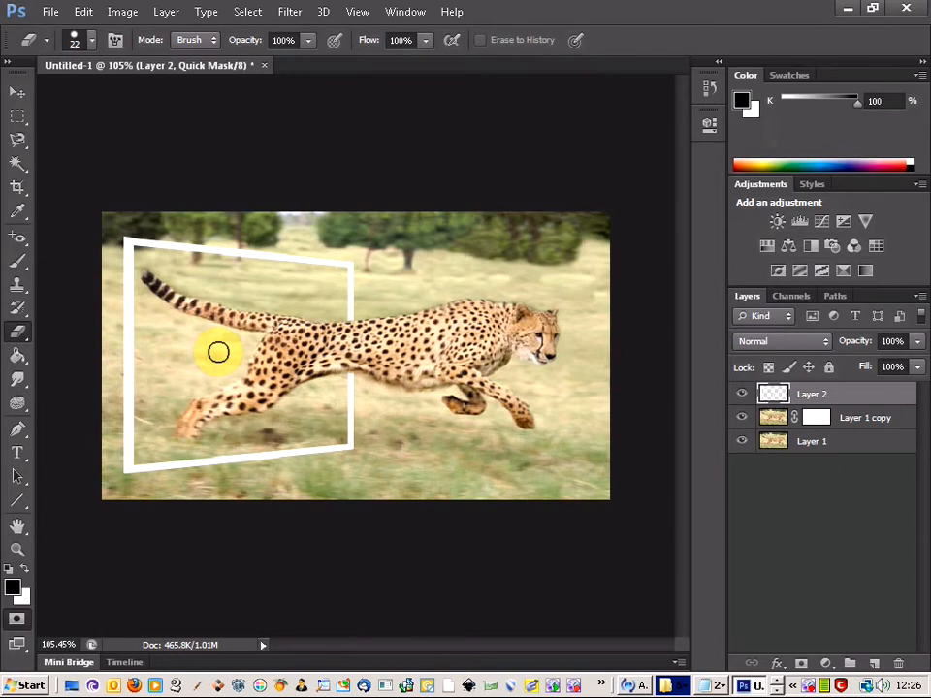
scroll(218, 352, "up", 2)
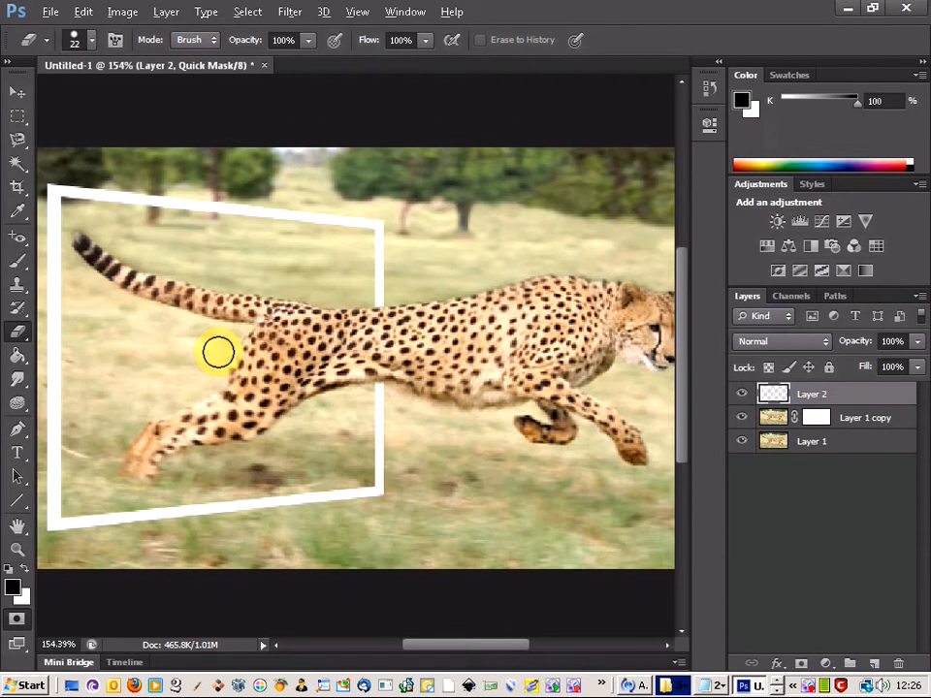
key("alt")
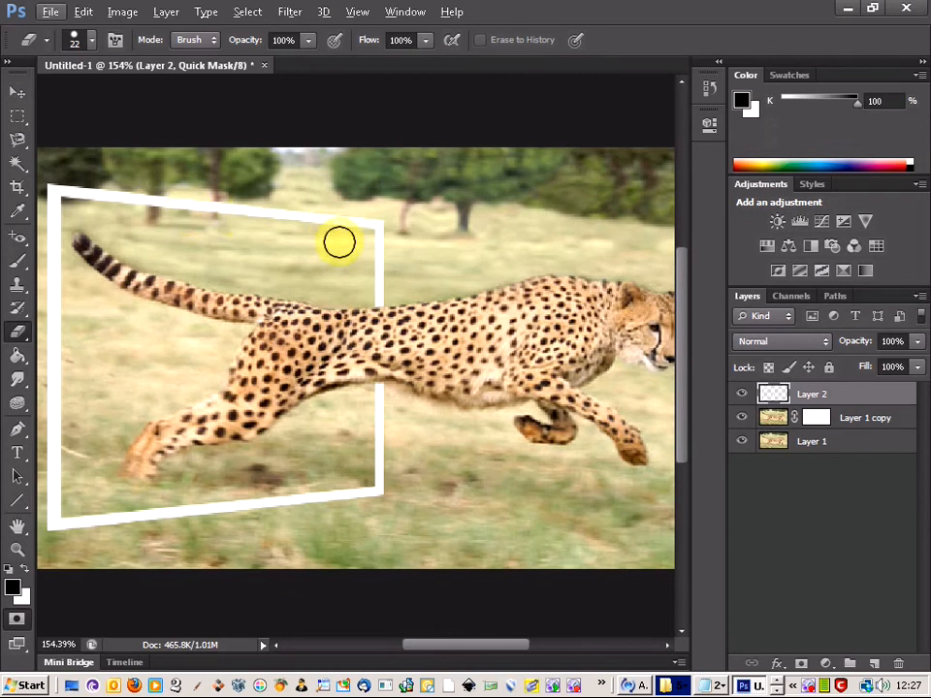
left_click(17, 502)
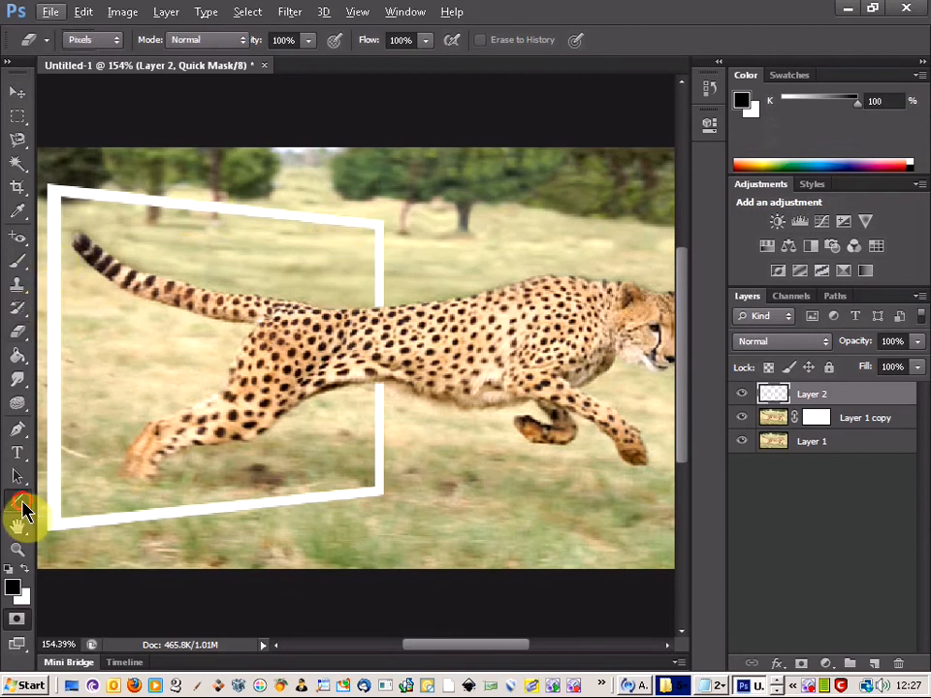
left_click(97, 566)
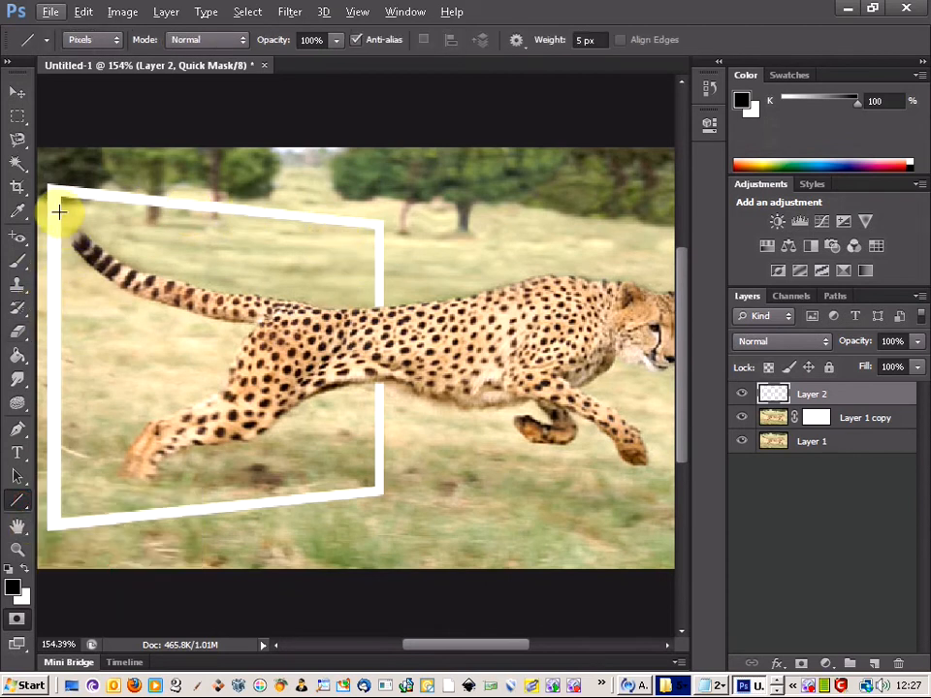
scroll(60, 191, "up", 9)
scroll(114, 213, "down", 4)
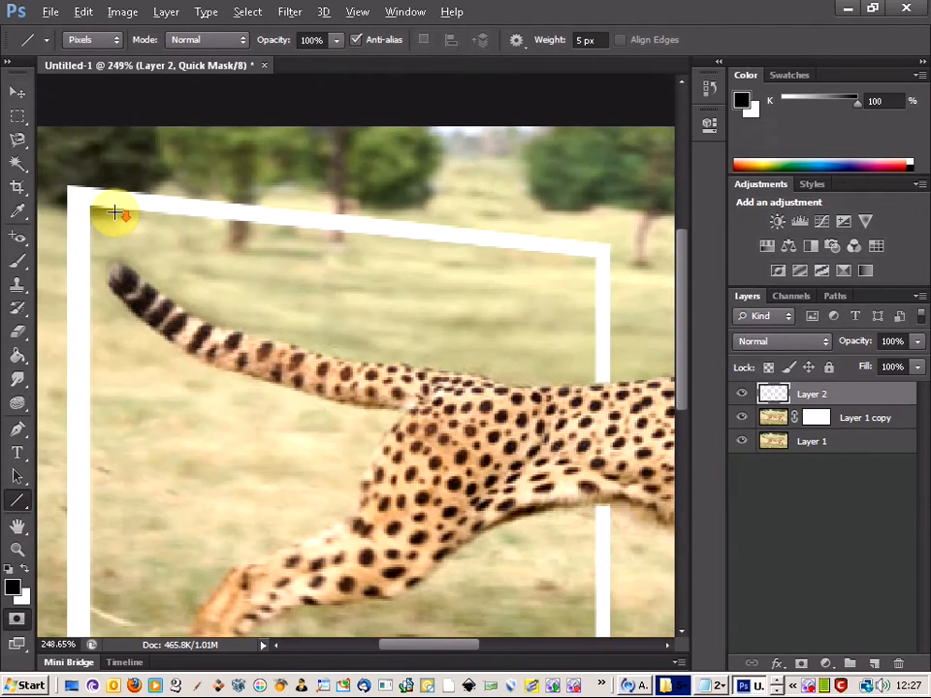
left_click_drag(77, 195, 160, 203)
mouse_move(86, 193)
left_mouse_down()
mouse_move(522, 234)
mouse_move(607, 252)
left_mouse_up()
scroll(607, 260, "down", 2)
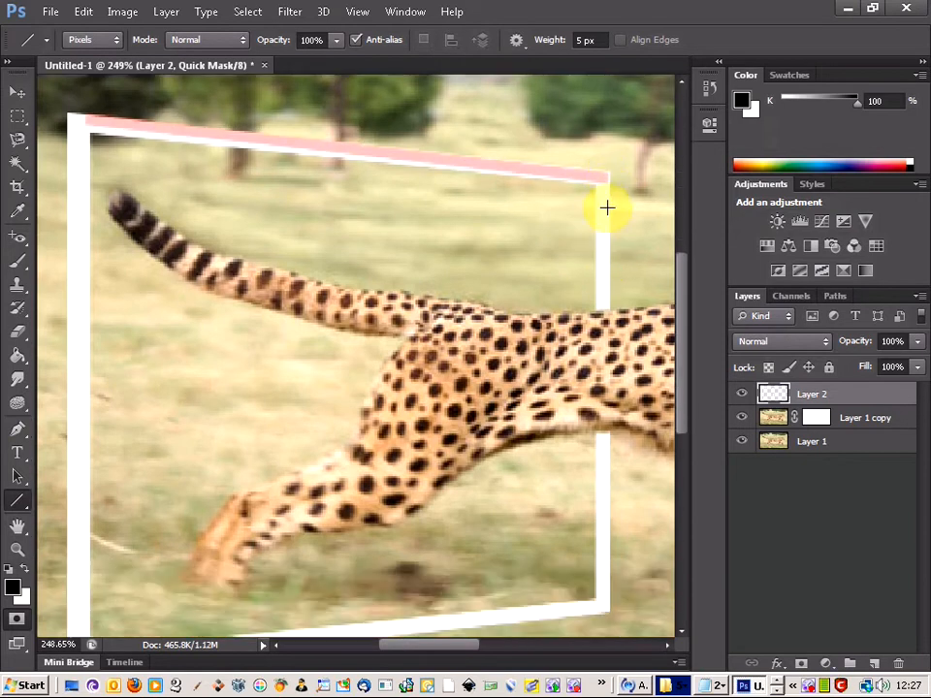
Draw mask lines along the frame's remaining edges, including the side that crosses the cheetah's body.
mouse_move(604, 172)
left_mouse_down()
mouse_move(610, 480)
mouse_move(602, 606)
left_mouse_up()
scroll(588, 582, "down", 4)
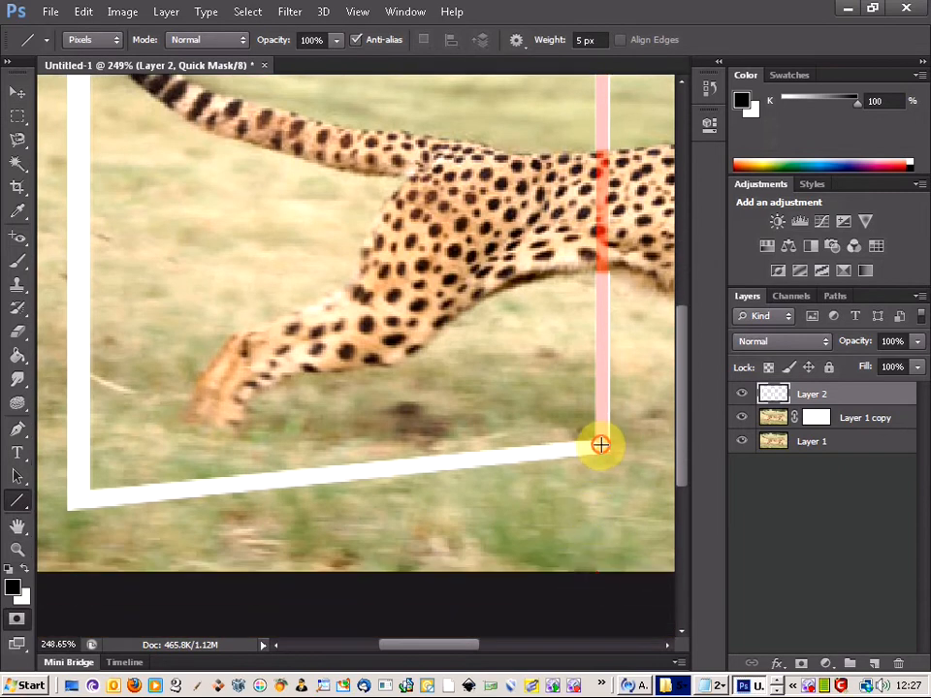
left_click_drag(601, 445, 511, 451)
left_click_drag(599, 447, 68, 504)
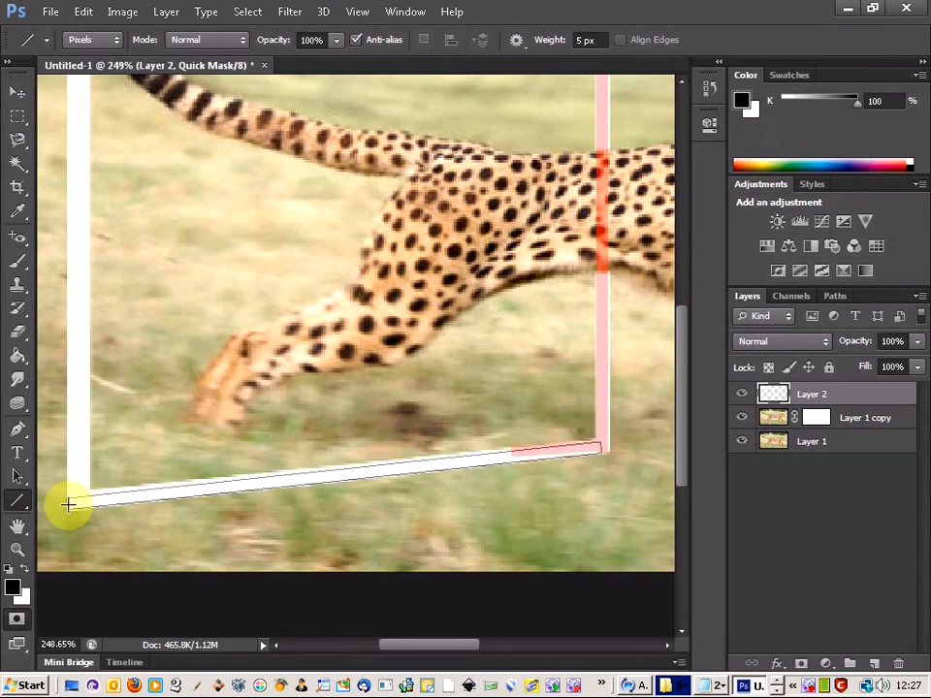
left_click_drag(70, 504, 513, 648)
Mask the cheetah's upper body outside the frame, following its back line with a 25 px Pencil at 100% hardness.
left_click_drag(17, 262, 94, 277)
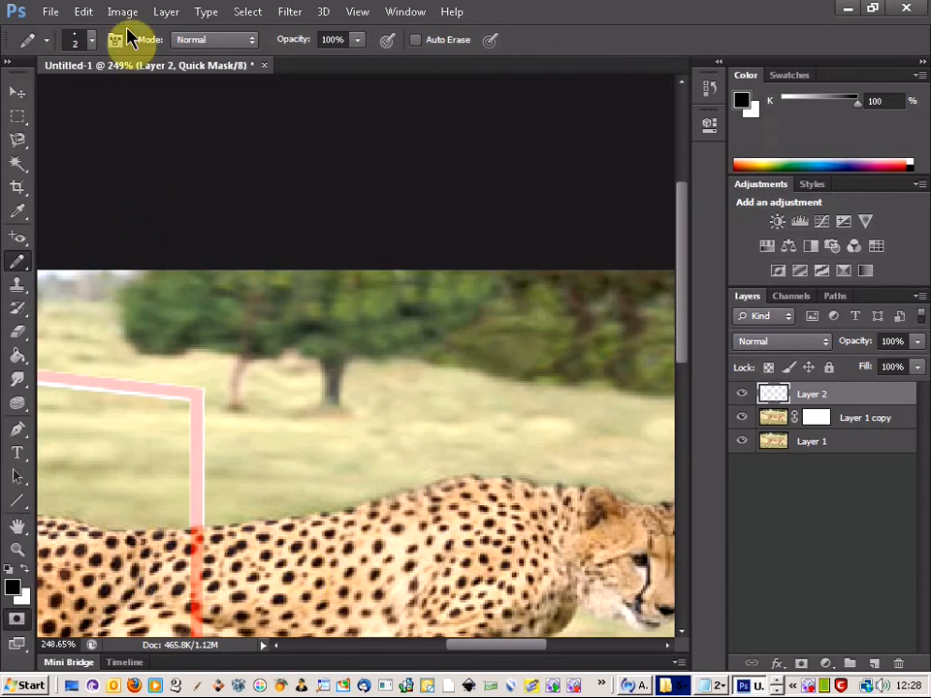
left_click(93, 43)
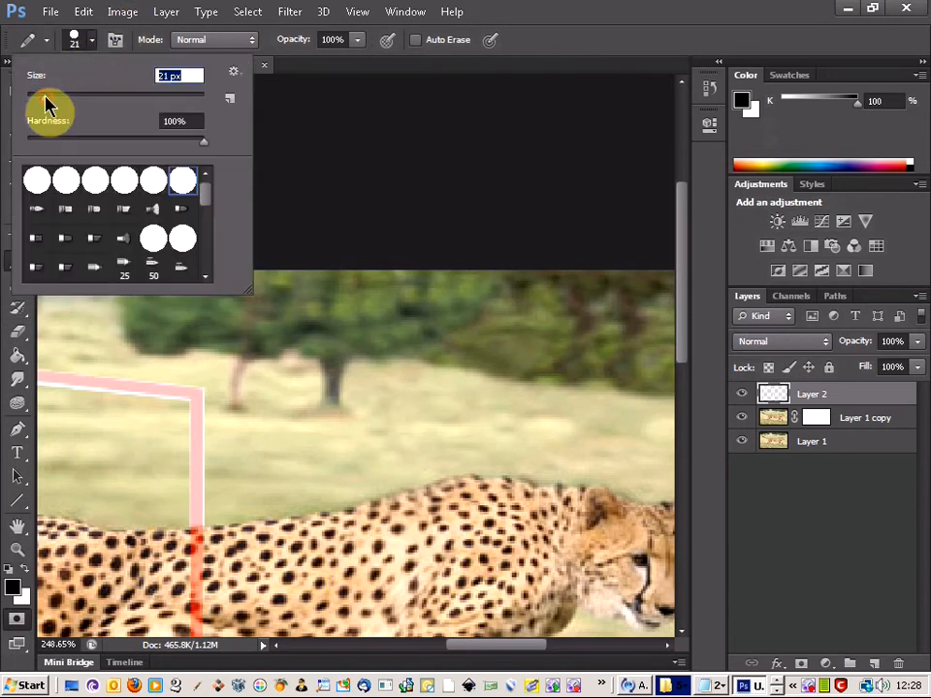
left_click_drag(46, 105, 48, 105)
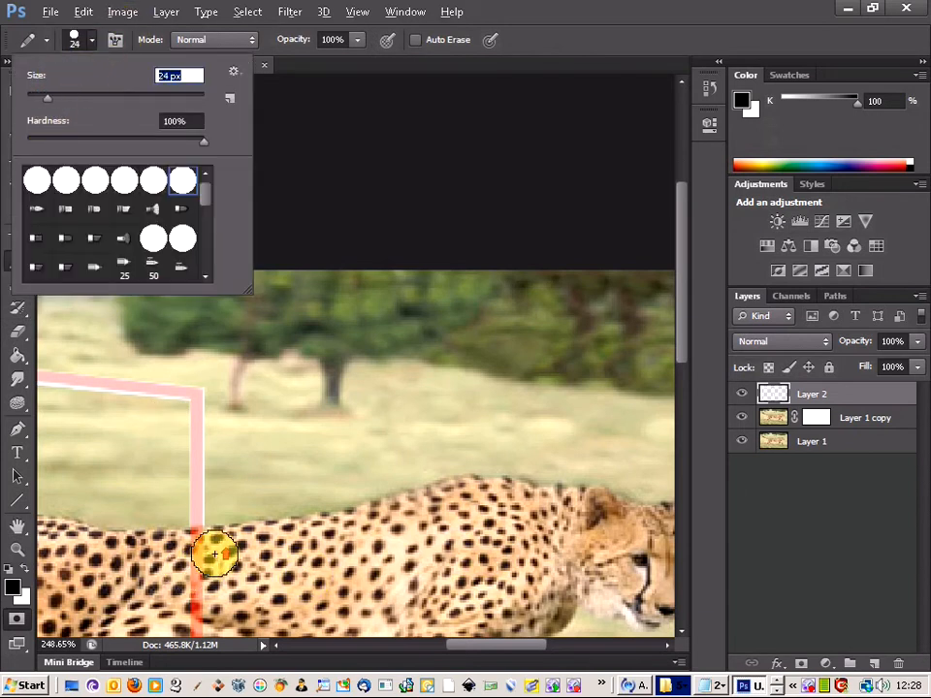
key("Return")
scroll(213, 557, "up", 6)
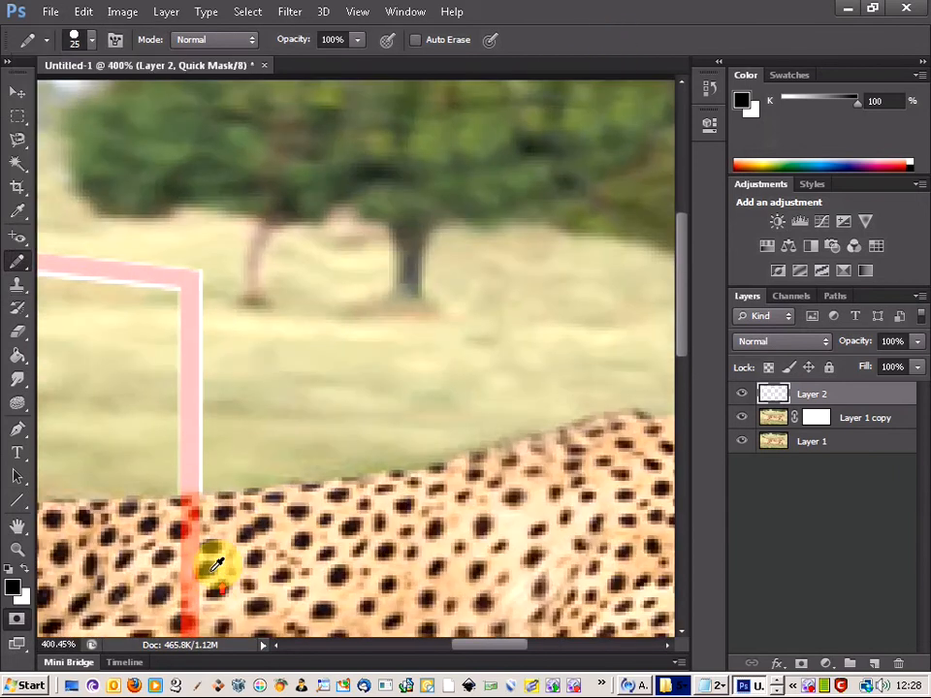
scroll(218, 545, "up", 1)
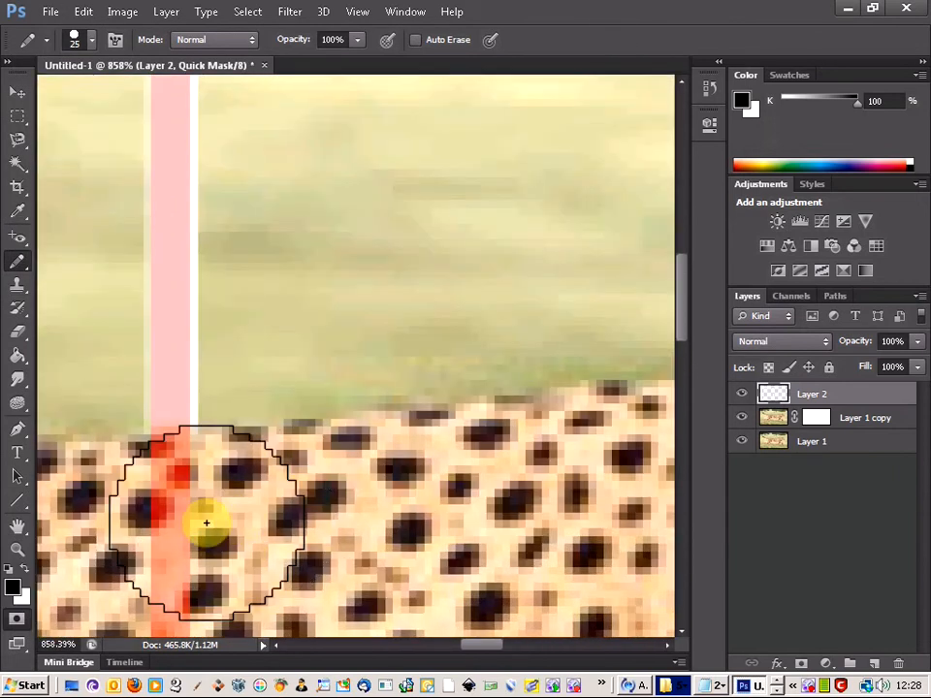
left_click_drag(206, 525, 509, 499)
left_click_drag(488, 657, 511, 656)
mouse_move(189, 491)
left_mouse_down()
mouse_move(380, 468)
mouse_move(402, 473)
left_mouse_up()
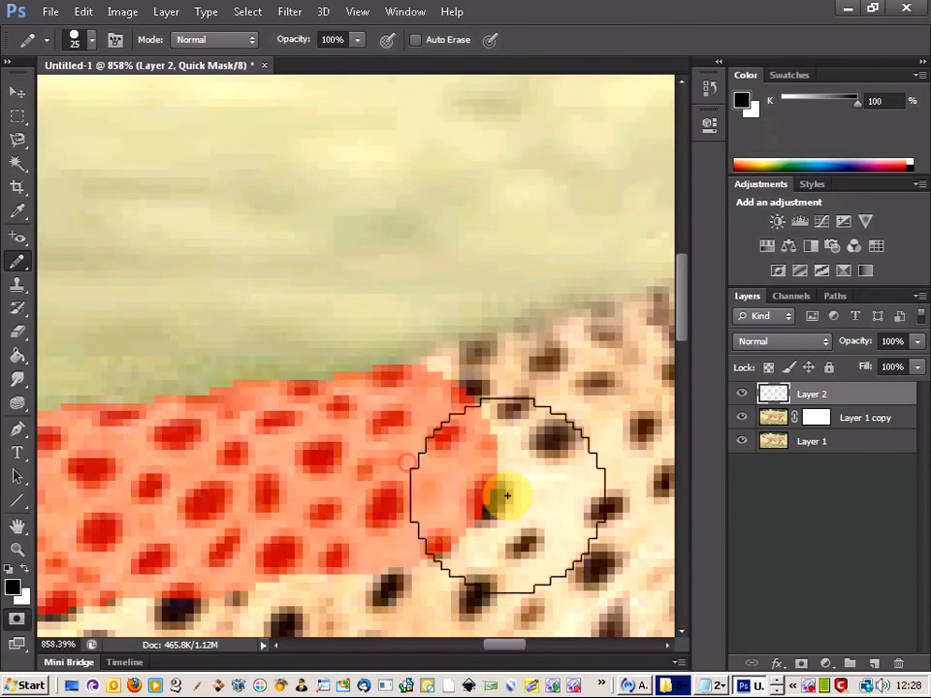
right_click(814, 687)
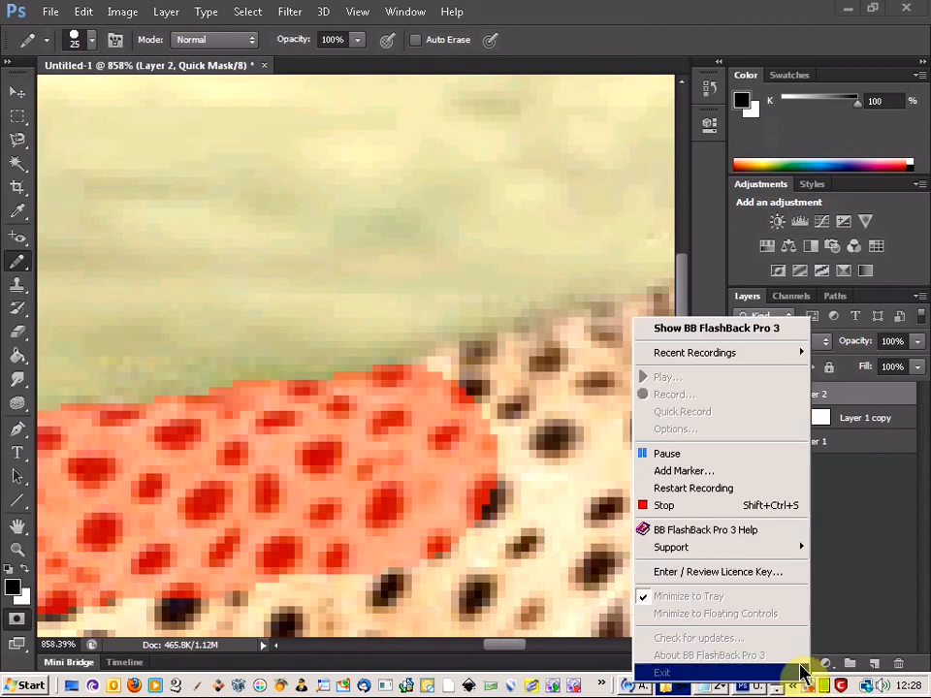
left_click(728, 466)
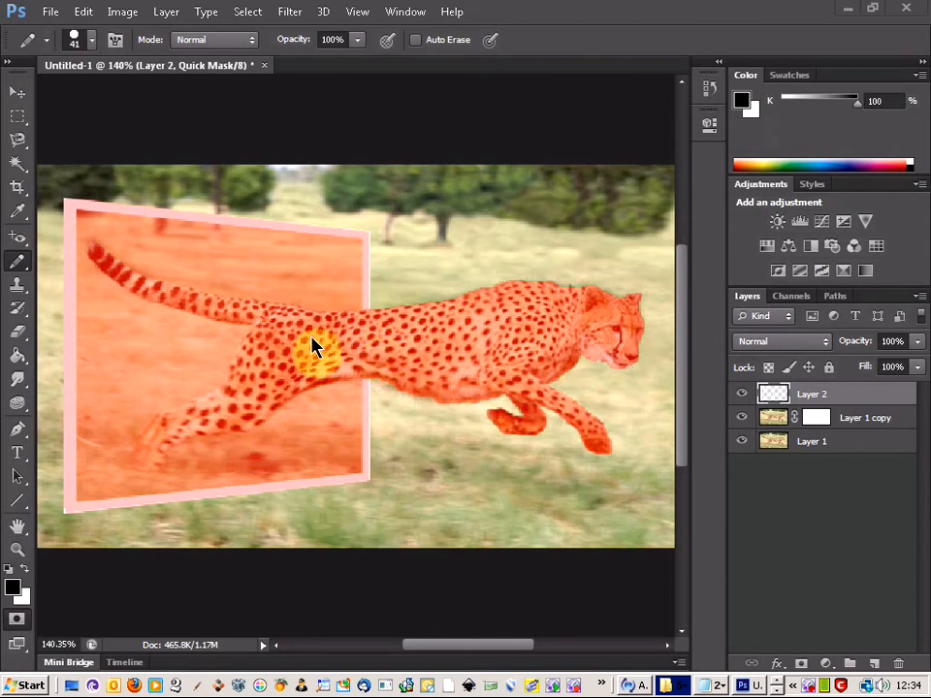
Hide Layer 1 and merge the visible Layer 2 and Layer 1 copy into one layer.
left_click(741, 441)
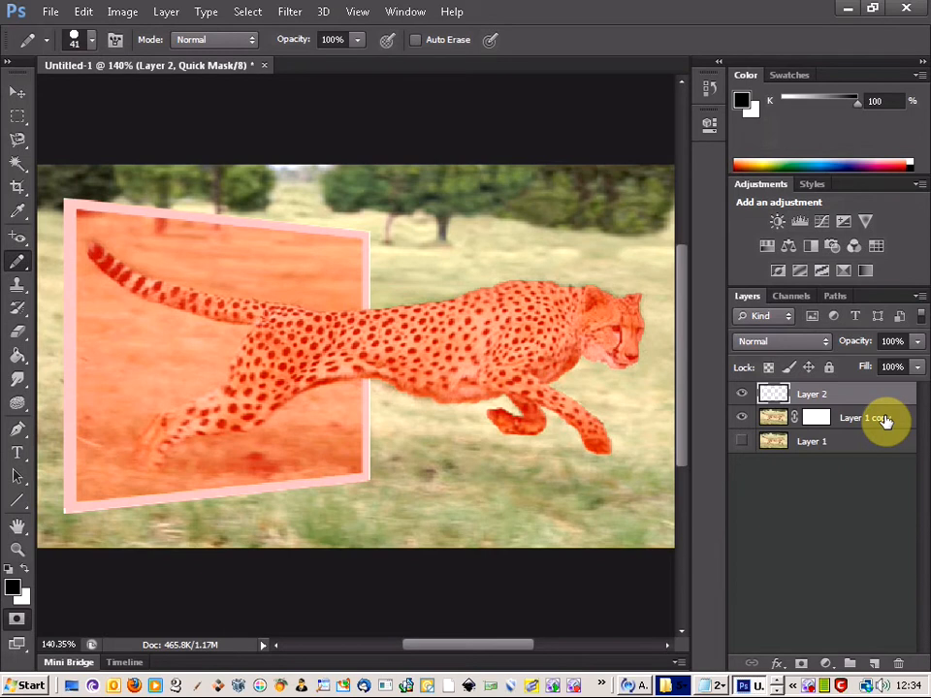
key("q")
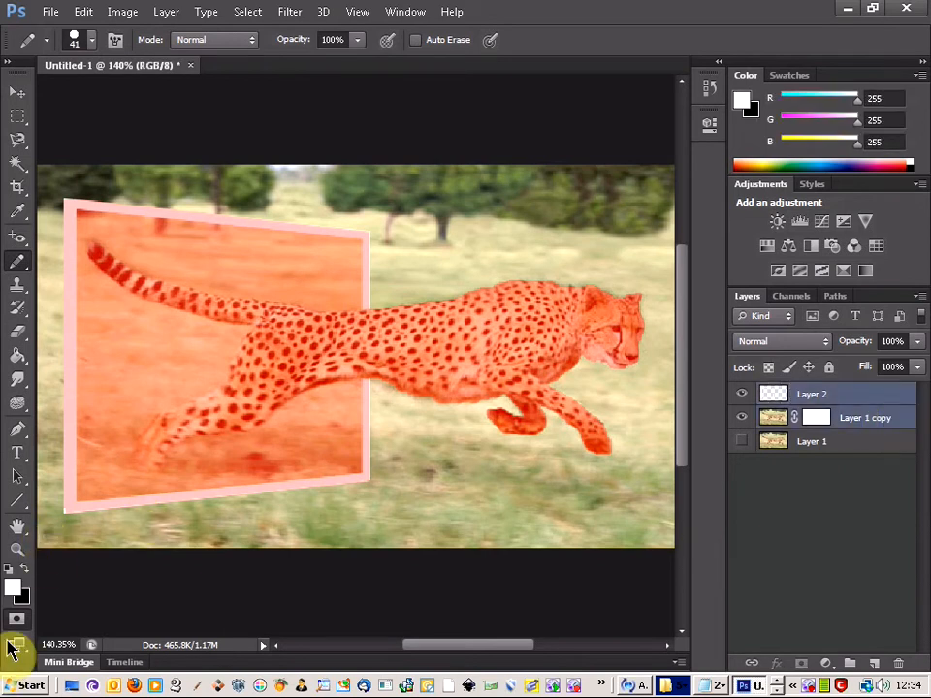
right_click(882, 430)
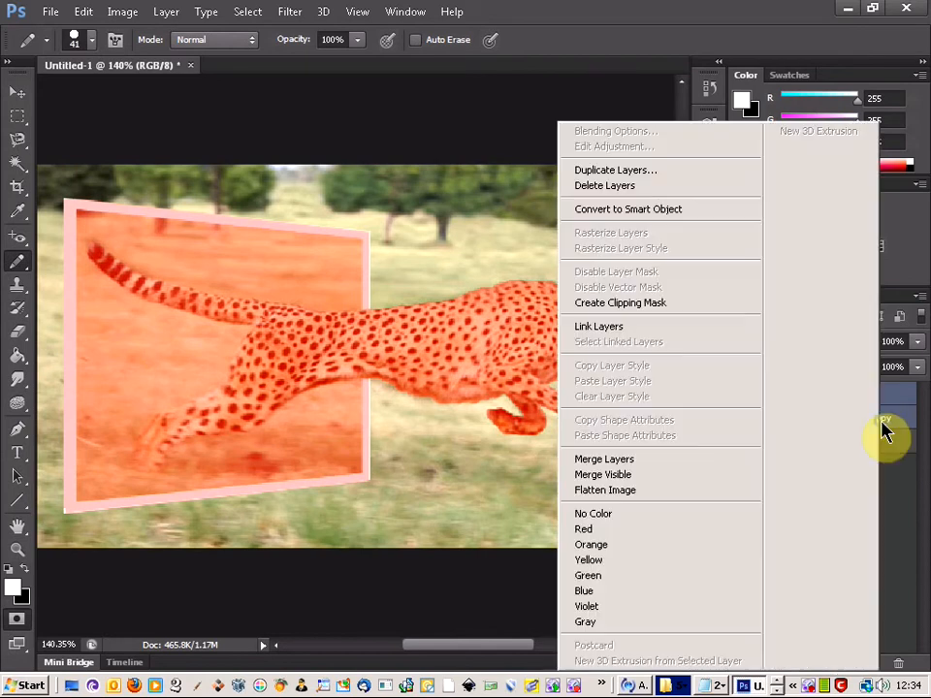
left_click(688, 479)
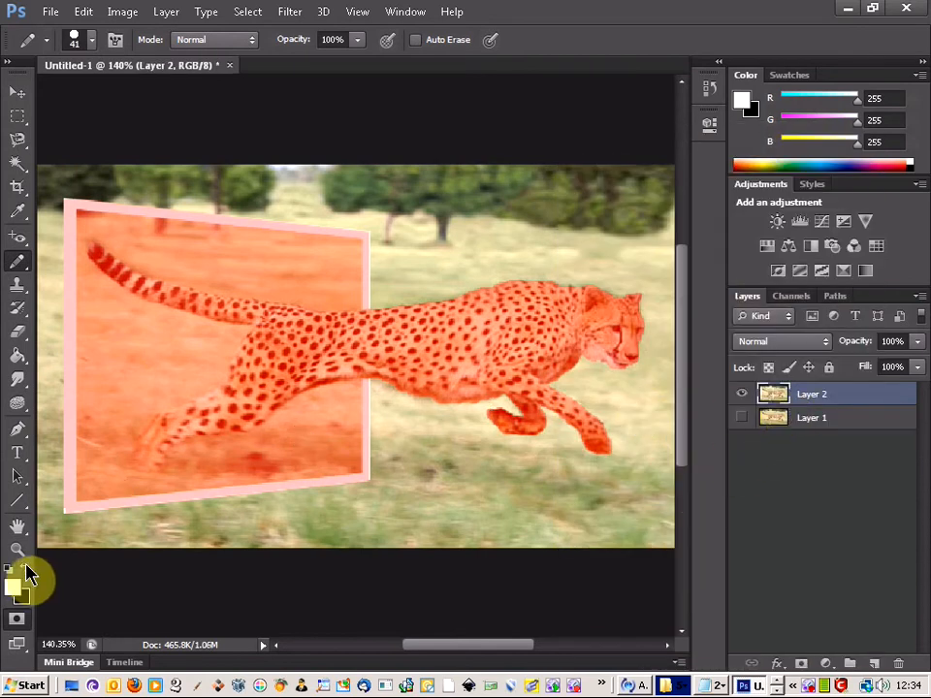
Turn the quick mask into a selection, delete the background outside the frame and cheetah on Layer 2, and deselect.
left_click(17, 623)
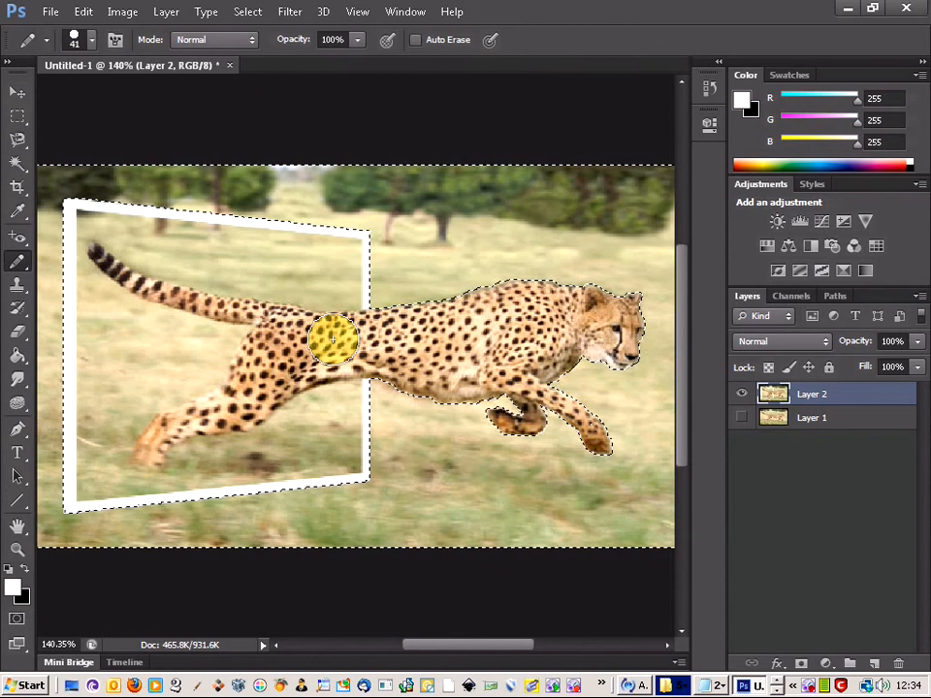
key("Delete")
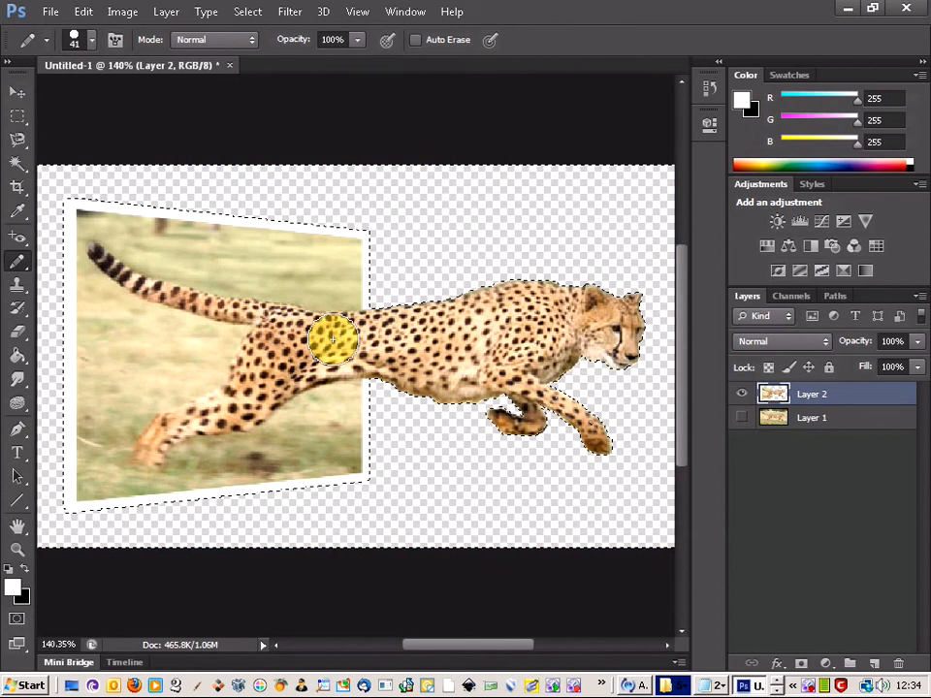
left_click(17, 115)
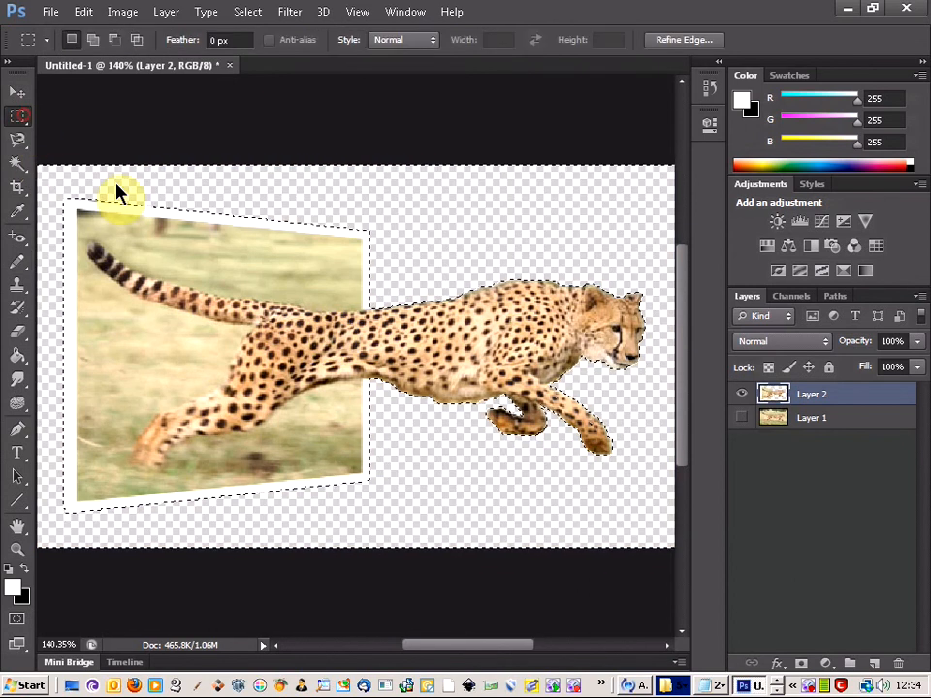
right_click(450, 363)
left_click(475, 56)
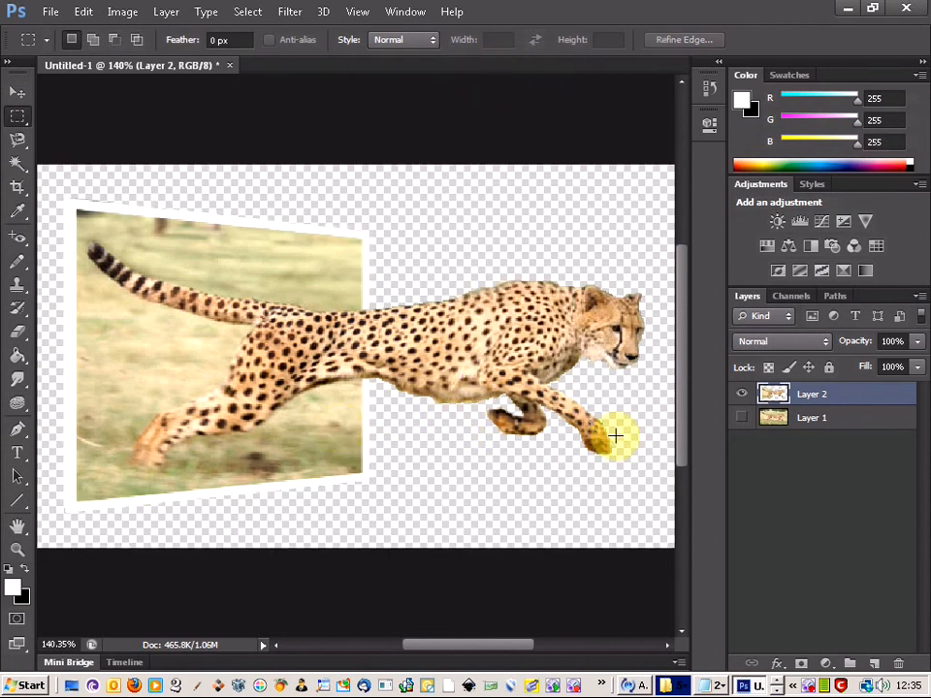
Open the blending options of Layer 2 and enable a Drop Shadow.
right_click(839, 402)
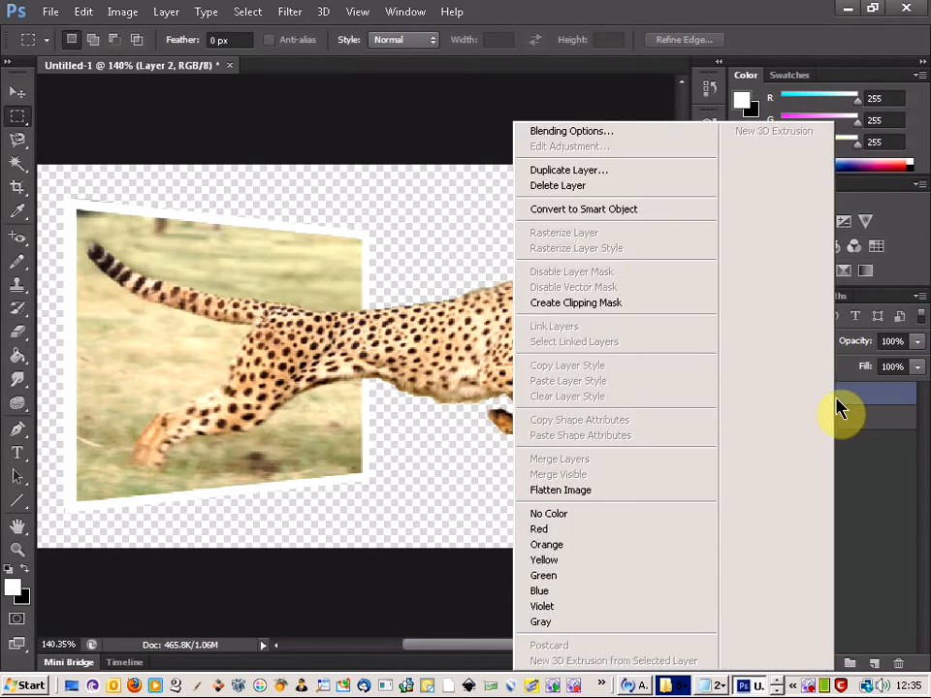
left_click(631, 132)
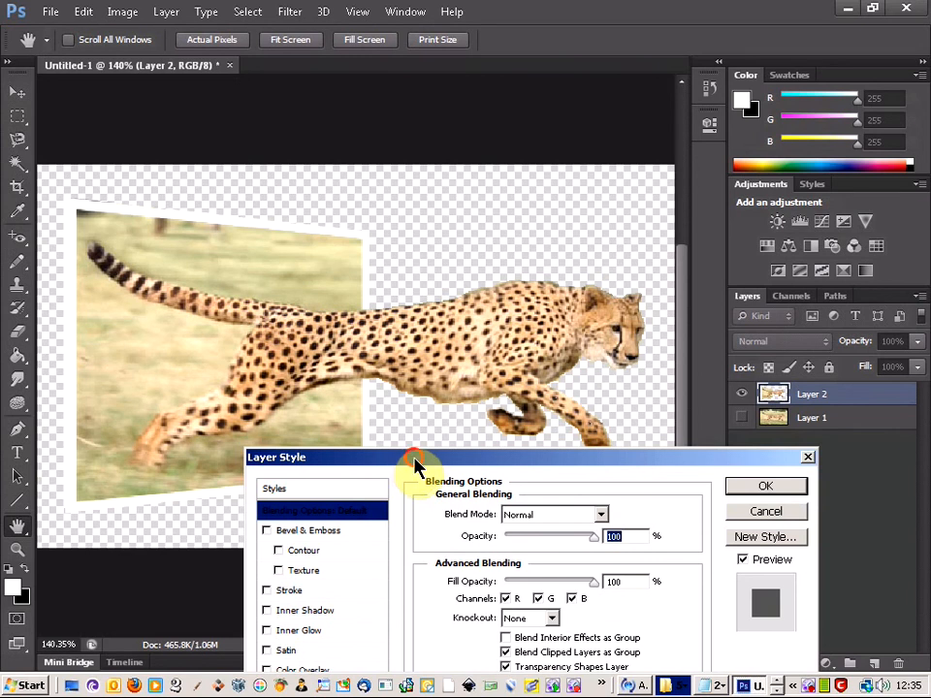
left_click_drag(443, 418, 498, 368)
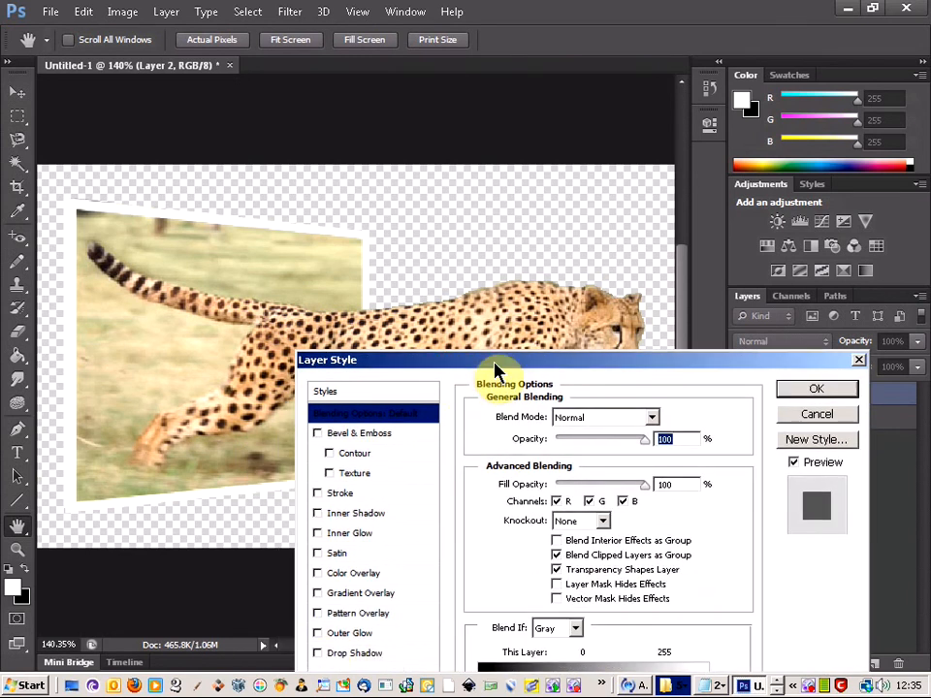
left_click(318, 654)
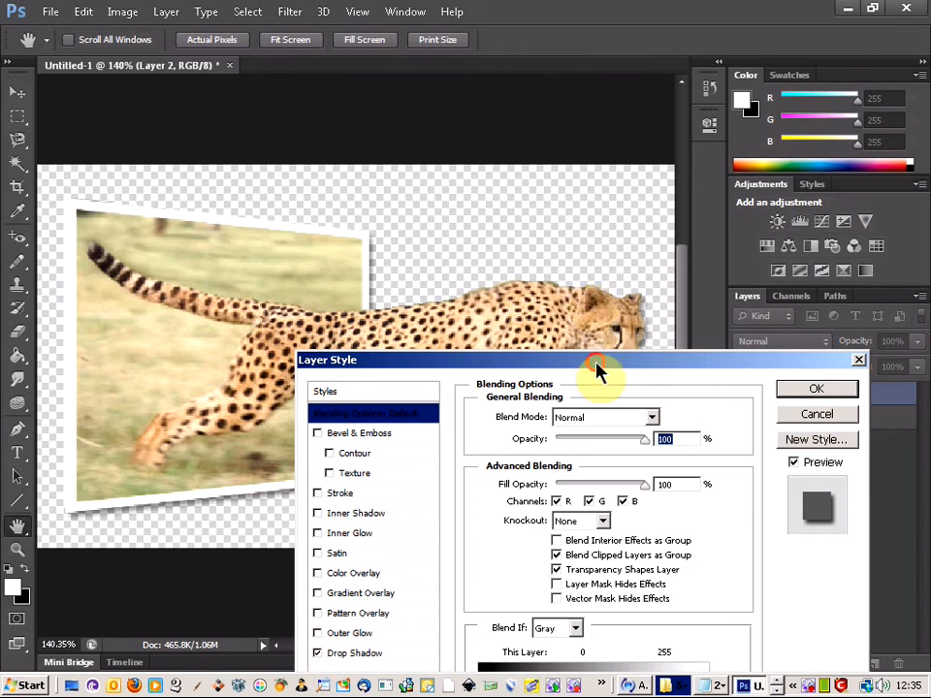
left_click_drag(609, 373, 606, 300)
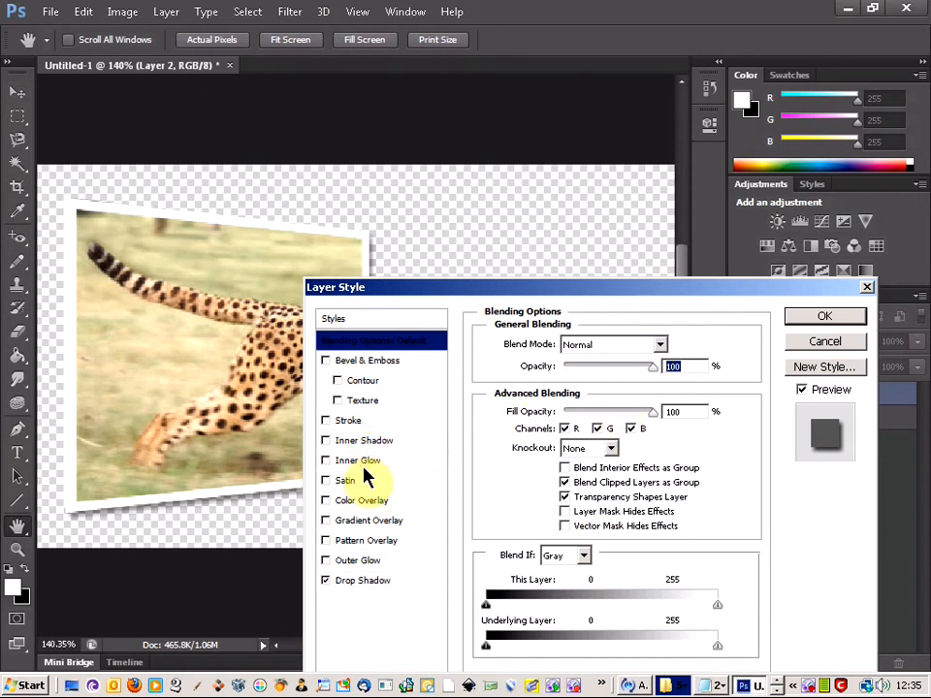
Try an Inner Shadow in place of the Drop Shadow on Layer 2, with its distance set to 4 px.
left_click(326, 440)
left_click(353, 442)
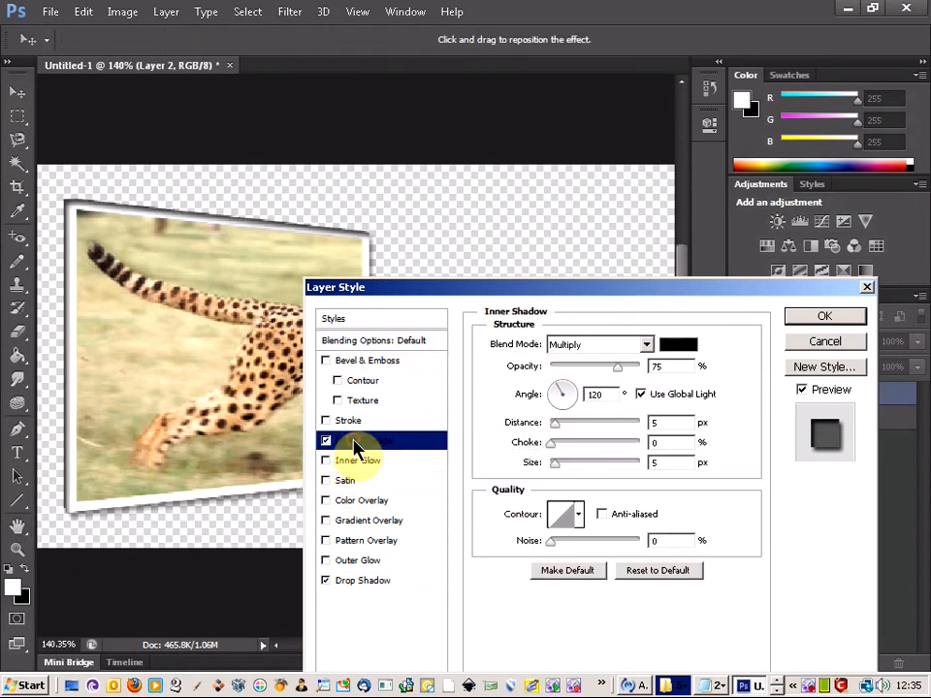
left_click(355, 586)
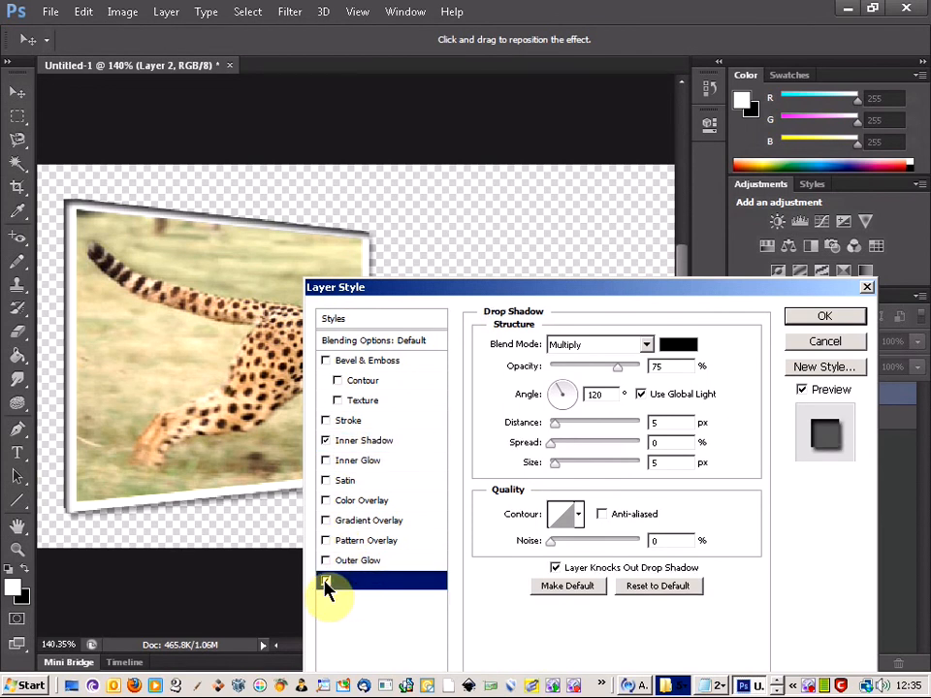
left_click(326, 581)
left_click(378, 442)
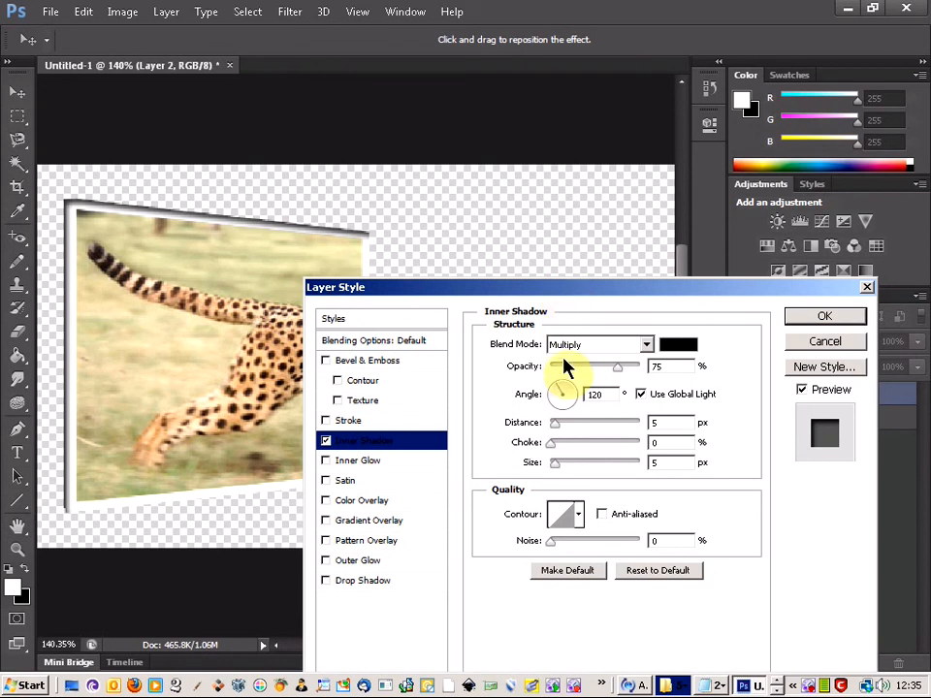
left_click_drag(563, 292, 574, 435)
mouse_move(573, 573)
left_mouse_down()
mouse_move(582, 578)
mouse_move(568, 576)
left_mouse_up()
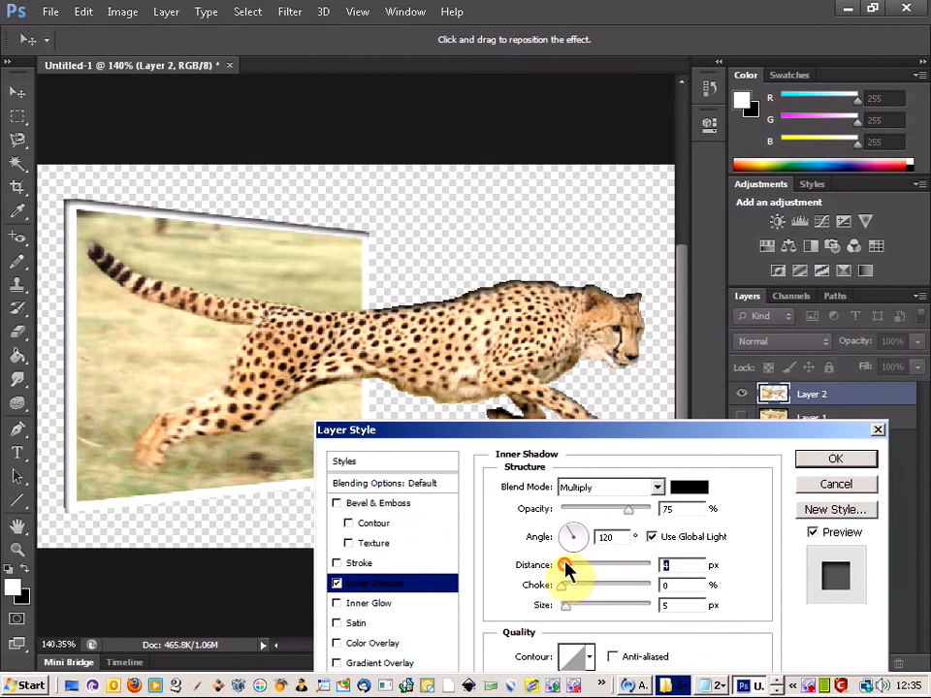
left_click_drag(562, 430, 536, 213)
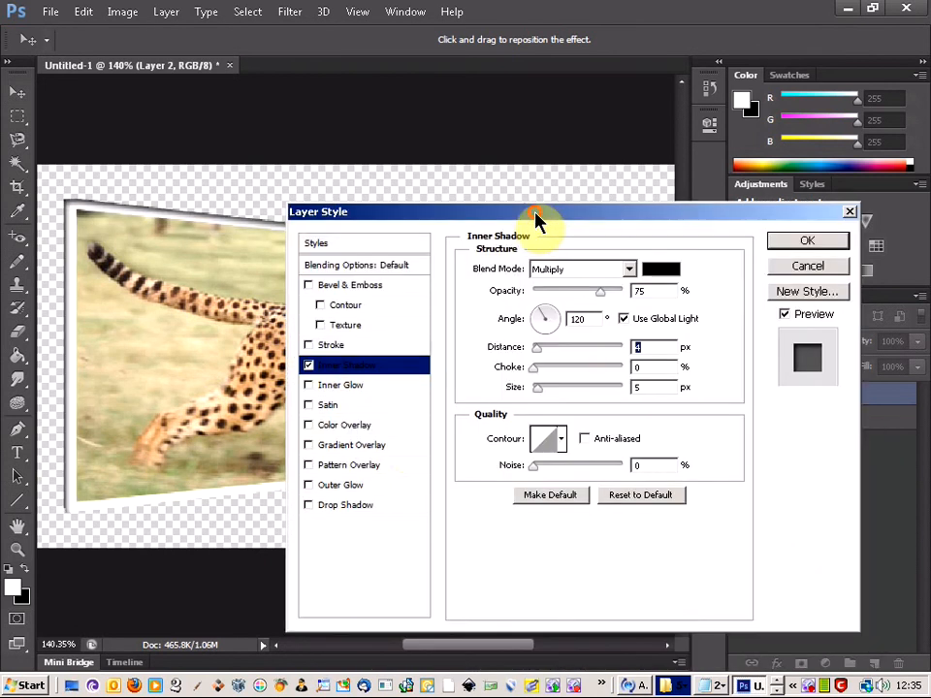
Try the Drop Shadow at a distance of 32 px together with the Inner Shadow, and switch it off again.
left_click(347, 505)
left_click_drag(462, 220, 466, 356)
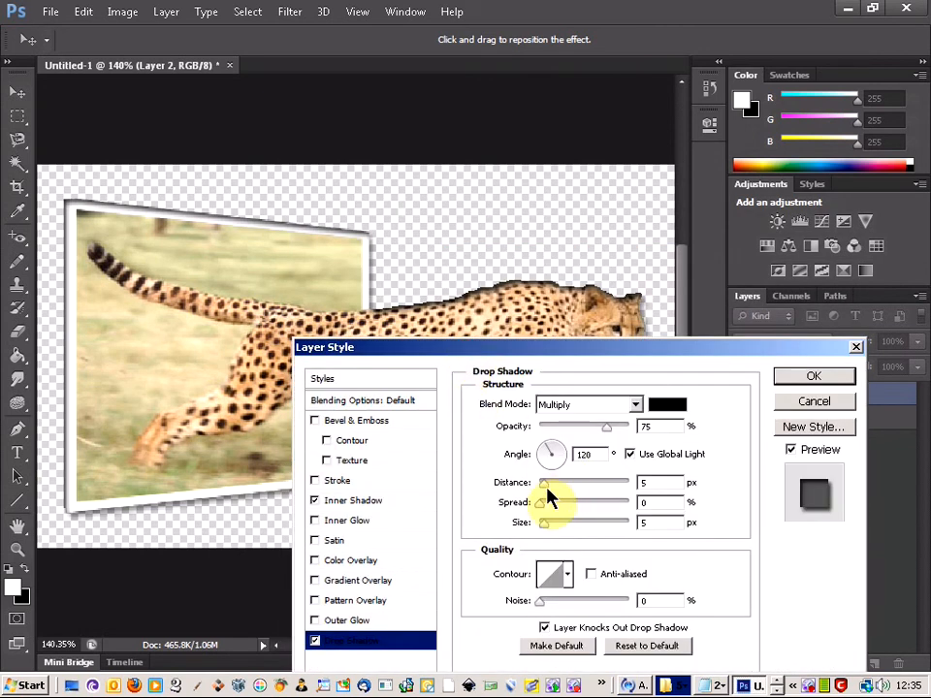
left_click_drag(549, 485, 571, 492)
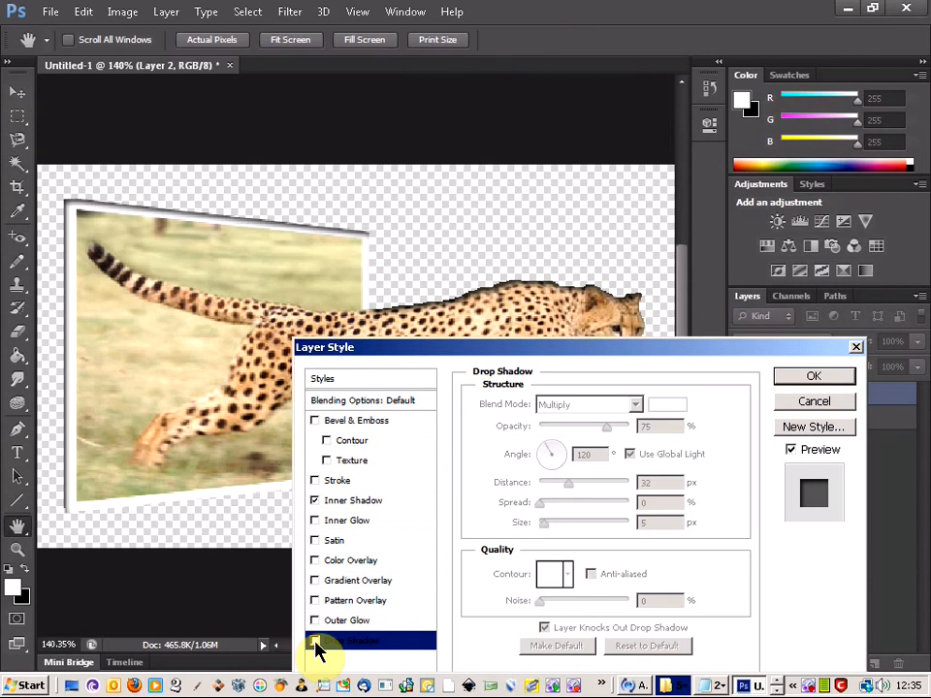
Try a harder Inner Shadow with a distance of 15 px and a size of 0 px.
left_click(342, 503)
left_click_drag(576, 357, 562, 374)
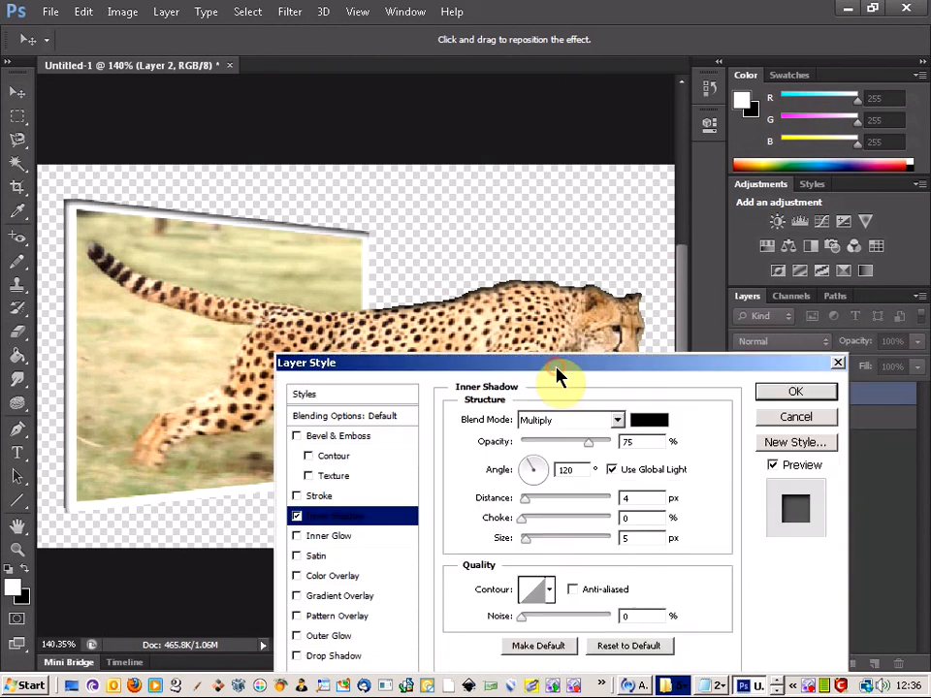
left_click(548, 499)
left_click_drag(553, 501, 522, 503)
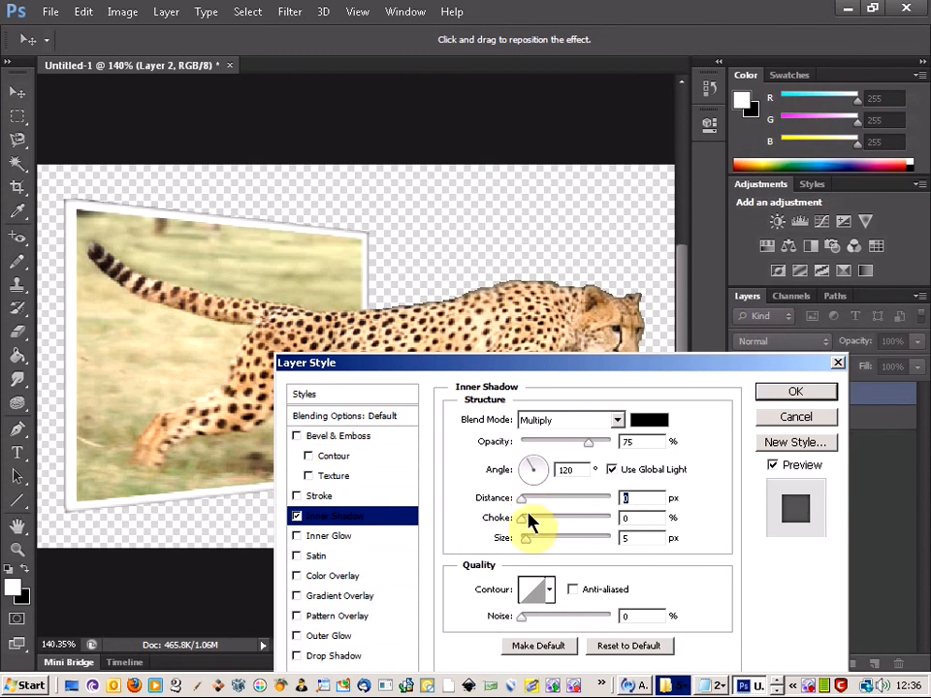
mouse_move(530, 545)
left_mouse_down()
mouse_move(551, 544)
mouse_move(519, 550)
left_mouse_up()
left_click_drag(524, 502, 536, 504)
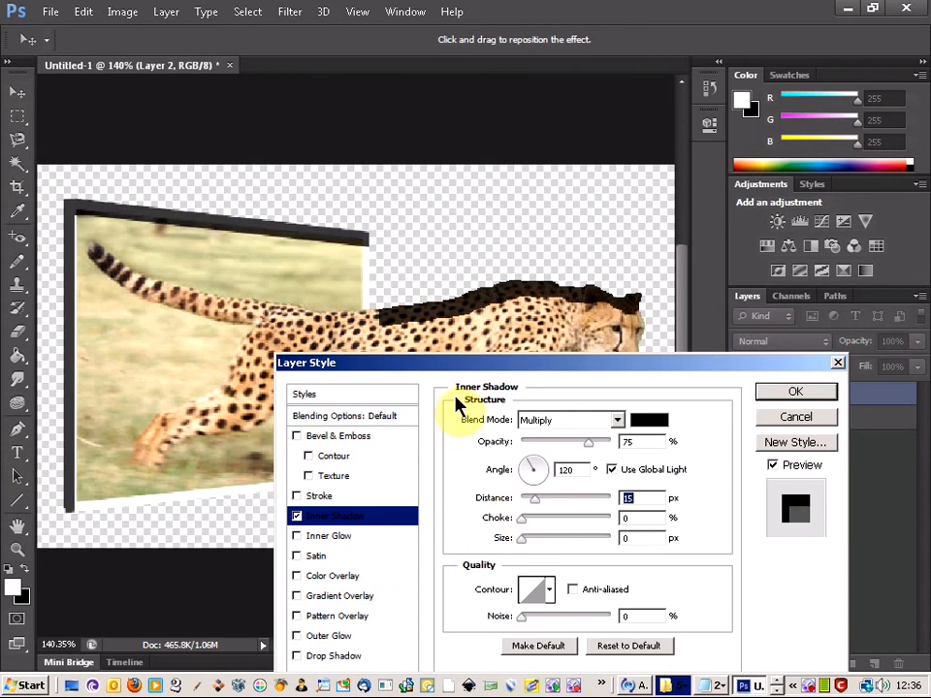
left_click_drag(460, 367, 466, 243)
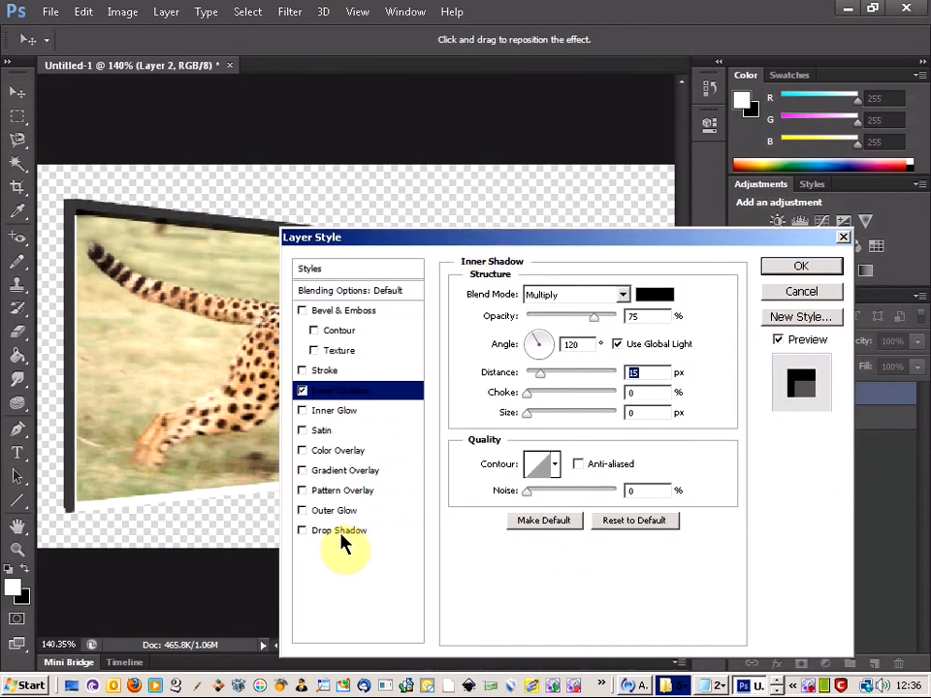
Enable the Drop Shadow on Layer 2 again and disable the Inner Shadow.
left_click(349, 533)
left_click(436, 241)
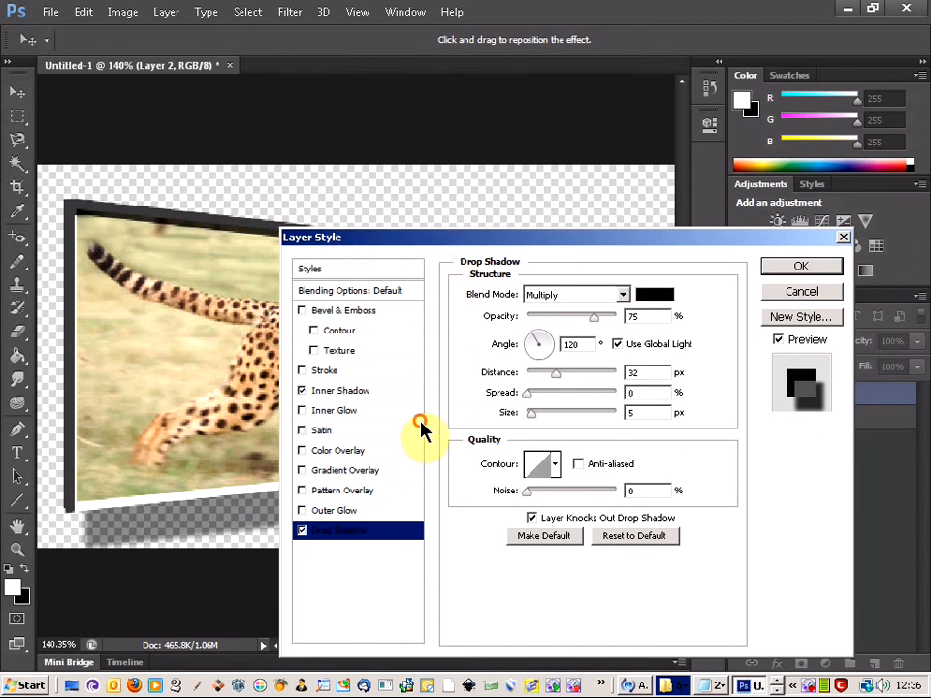
left_click_drag(439, 243, 420, 423)
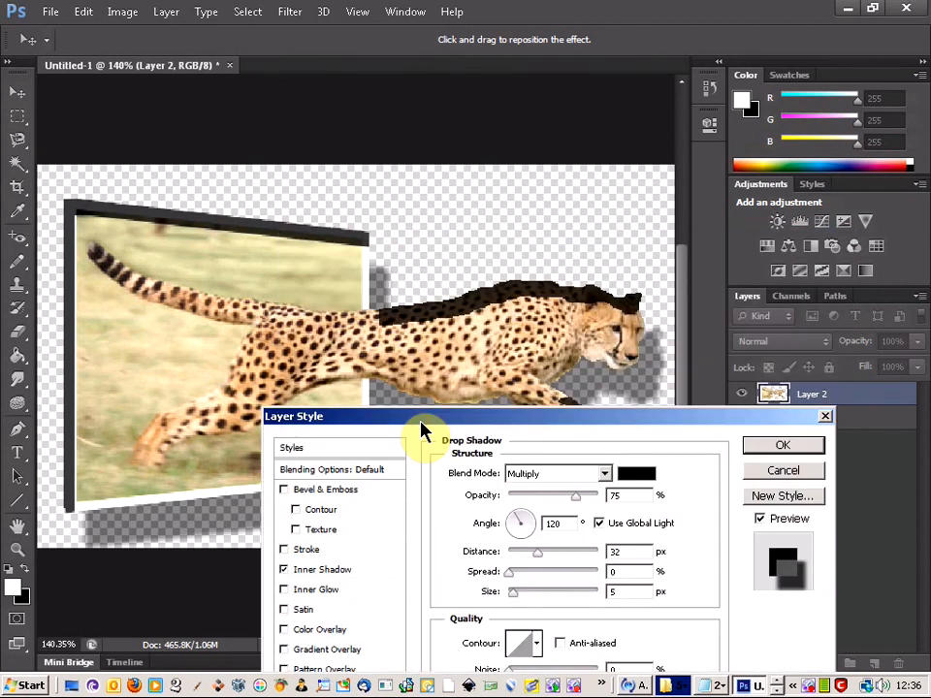
left_click(320, 571)
left_click(283, 570)
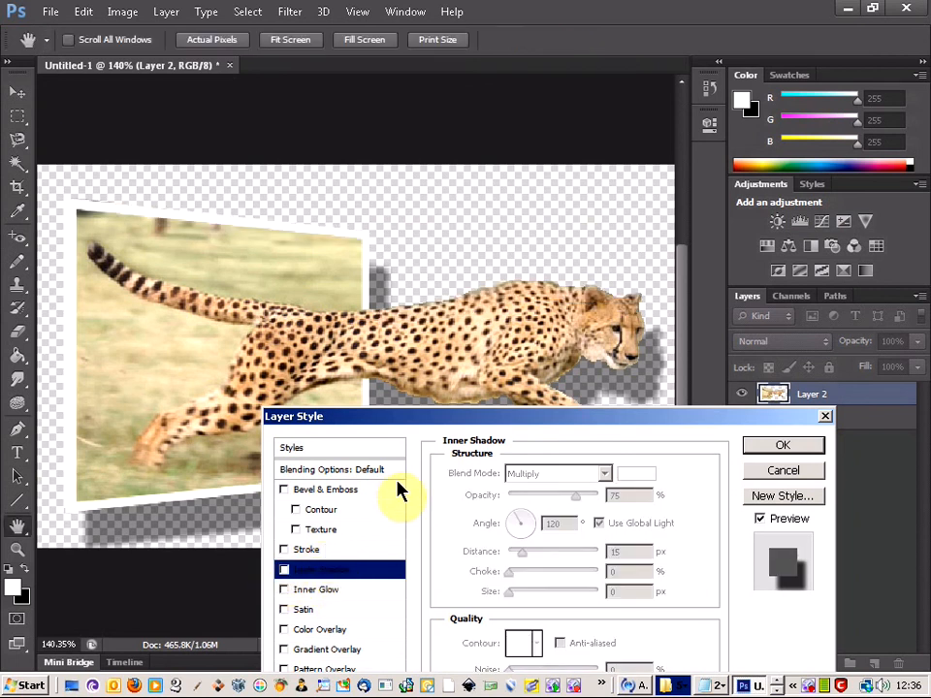
Set the Drop Shadow's distance to 25 px while keeping the frame and cheetah in view.
left_click_drag(461, 426, 506, 237)
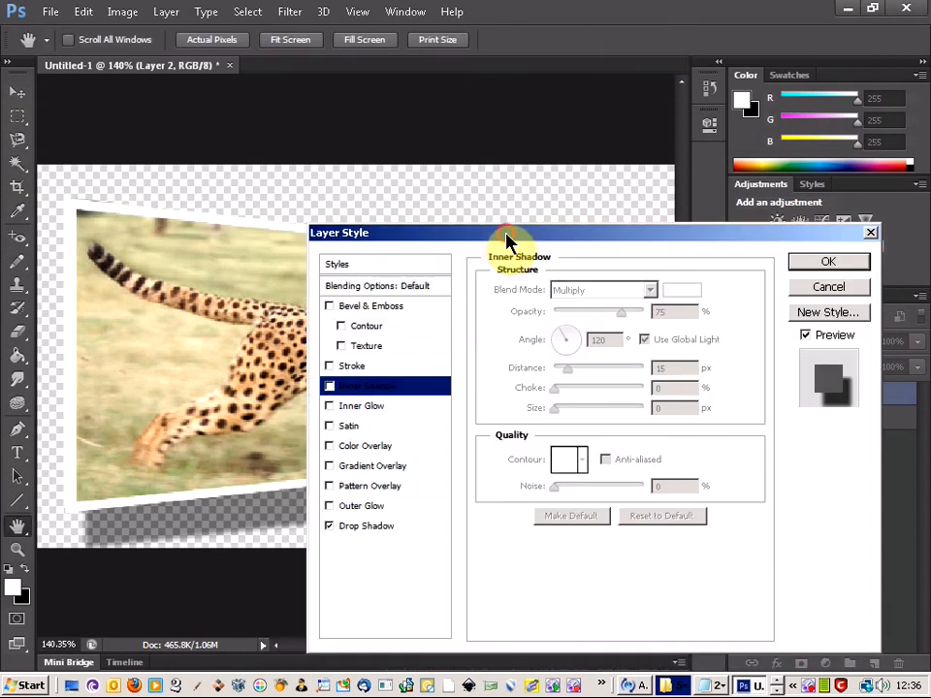
left_click(387, 528)
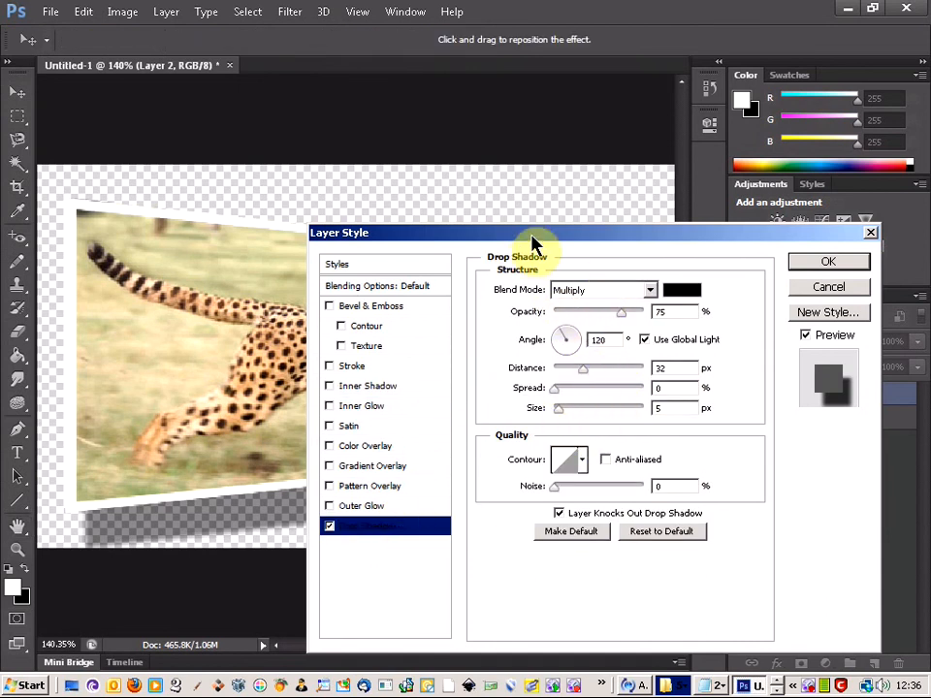
left_click_drag(531, 238, 545, 311)
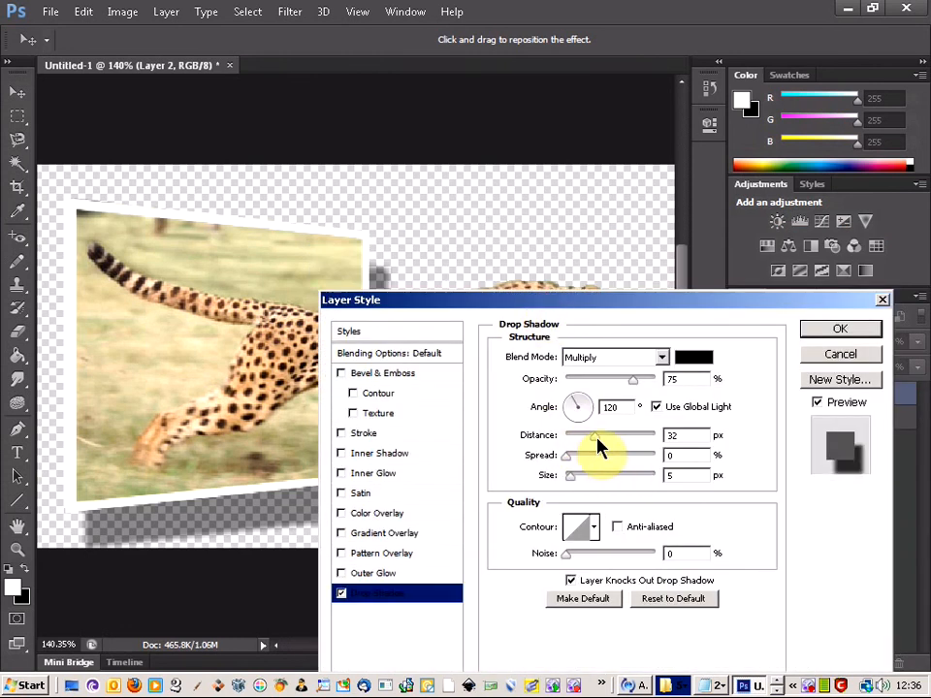
left_click(598, 438)
left_click_drag(572, 306, 790, 236)
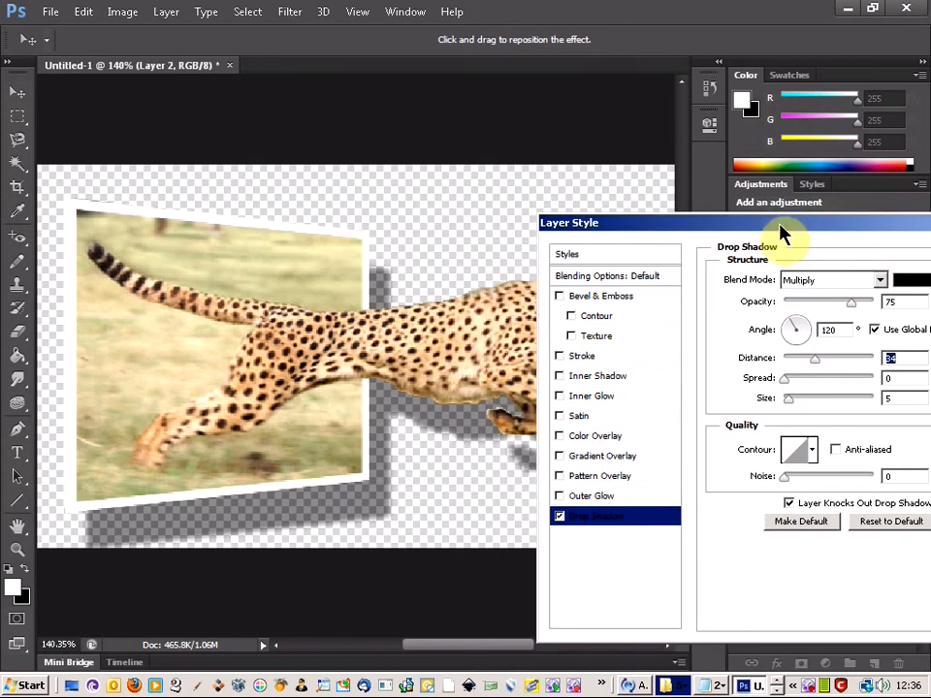
left_click_drag(710, 226, 758, 226)
mouse_move(861, 359)
left_mouse_down()
mouse_move(847, 359)
mouse_move(854, 358)
left_mouse_up()
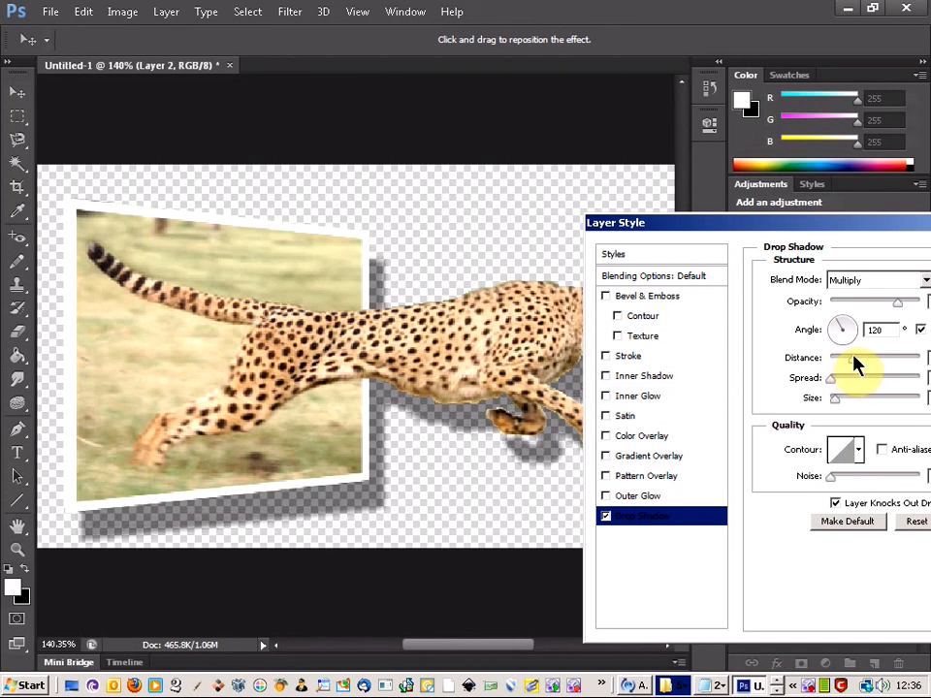
Set the Drop Shadow's size to 6 px and its opacity to 66%, and apply the layer style.
left_click_drag(867, 223, 773, 219)
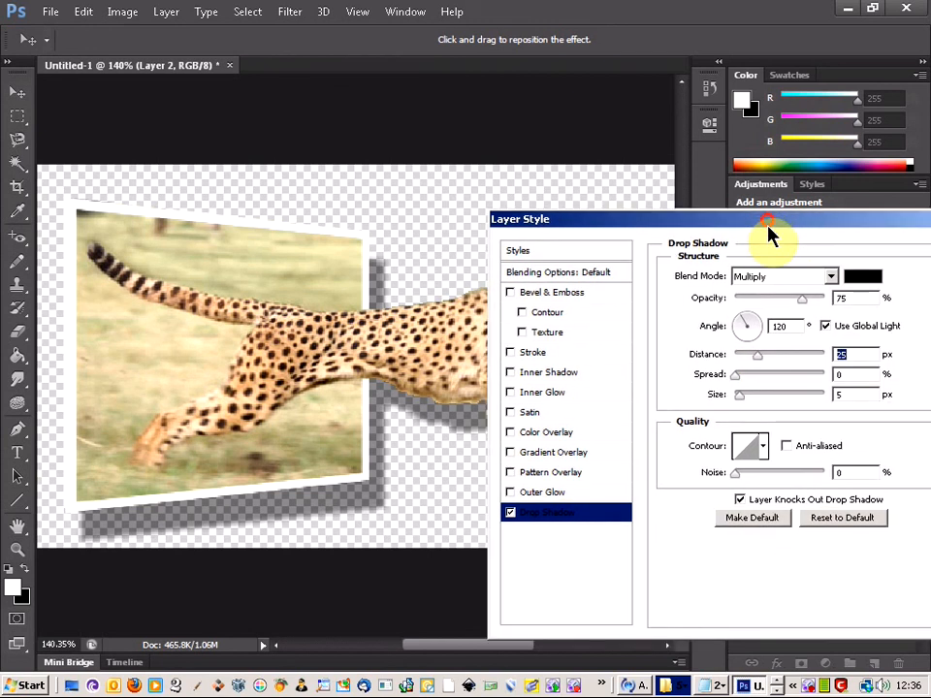
left_click_drag(744, 400, 740, 397)
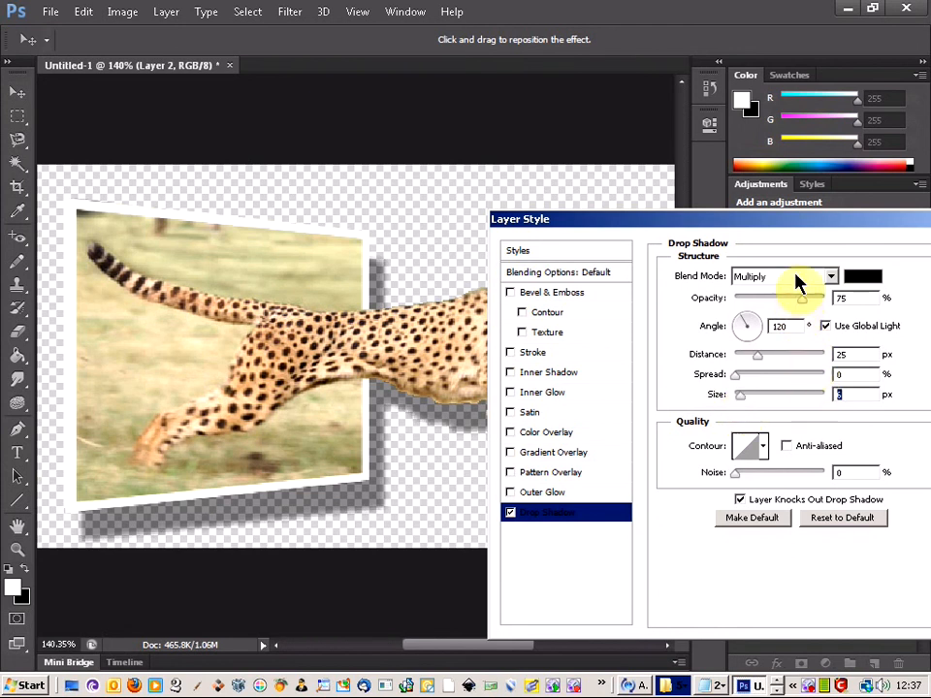
left_click_drag(785, 217, 832, 220)
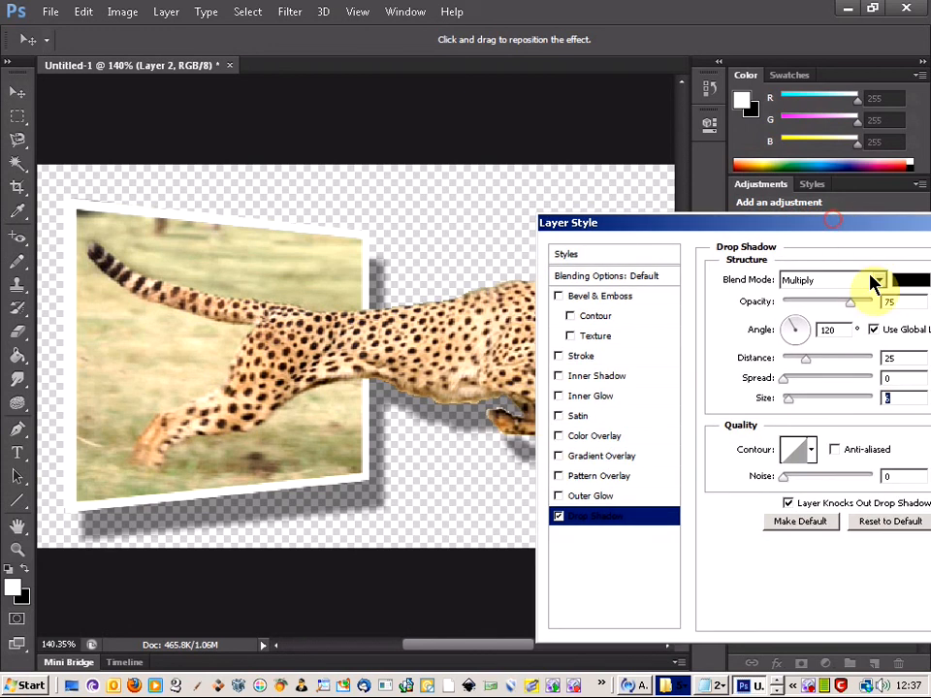
mouse_move(853, 310)
left_mouse_down()
mouse_move(830, 308)
mouse_move(843, 310)
left_mouse_up()
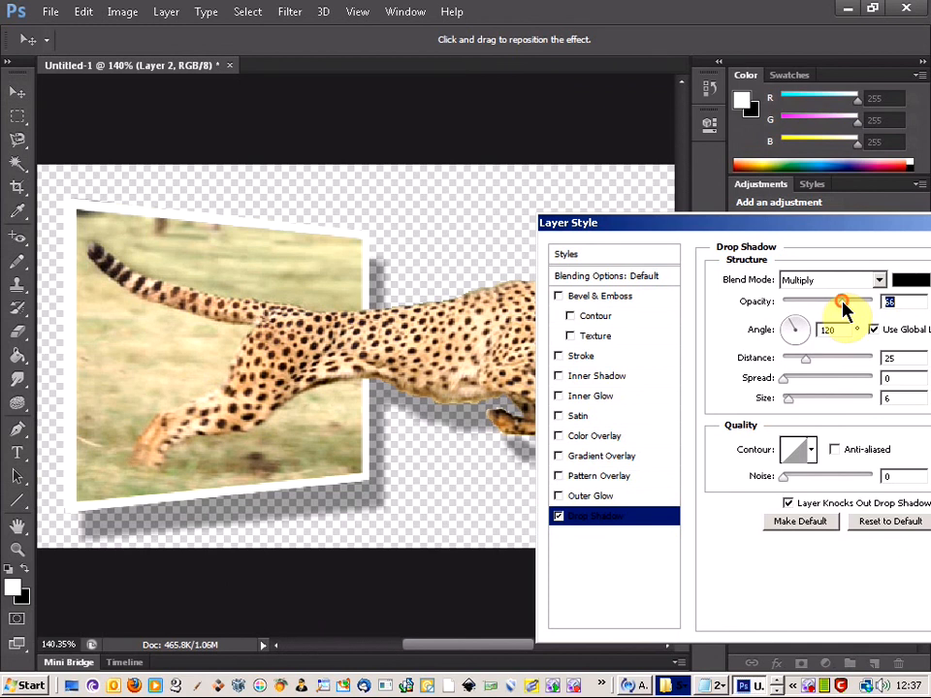
left_click_drag(617, 226, 403, 231)
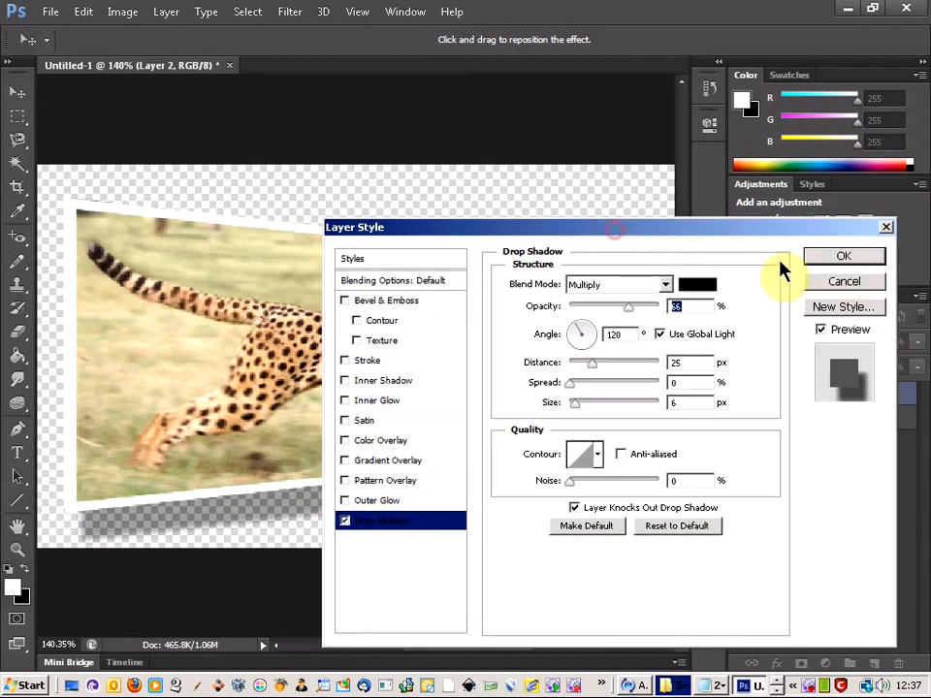
left_click(844, 256)
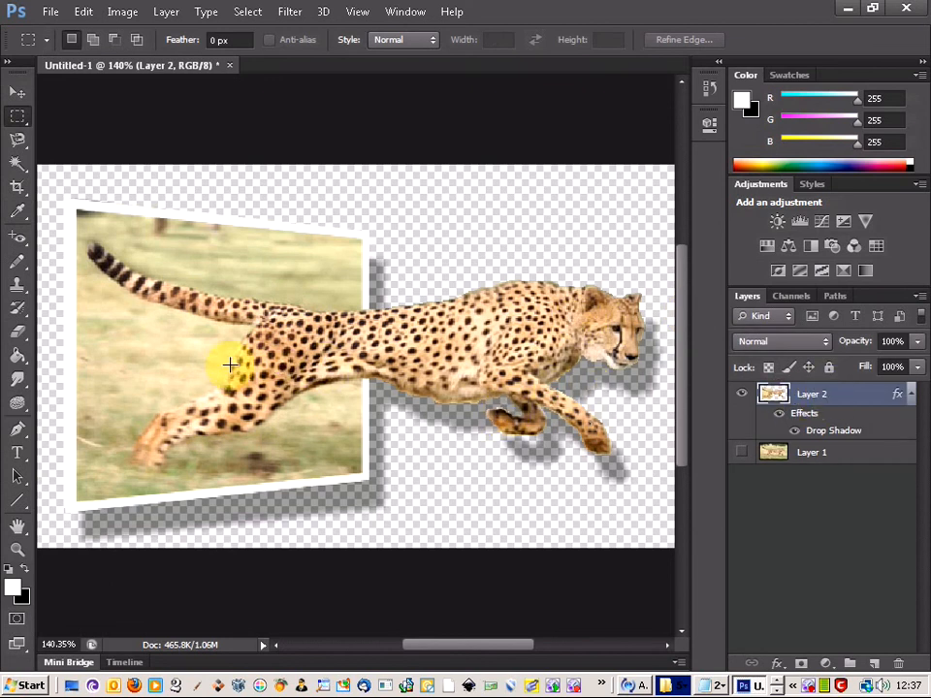
scroll(225, 364, "down", 3)
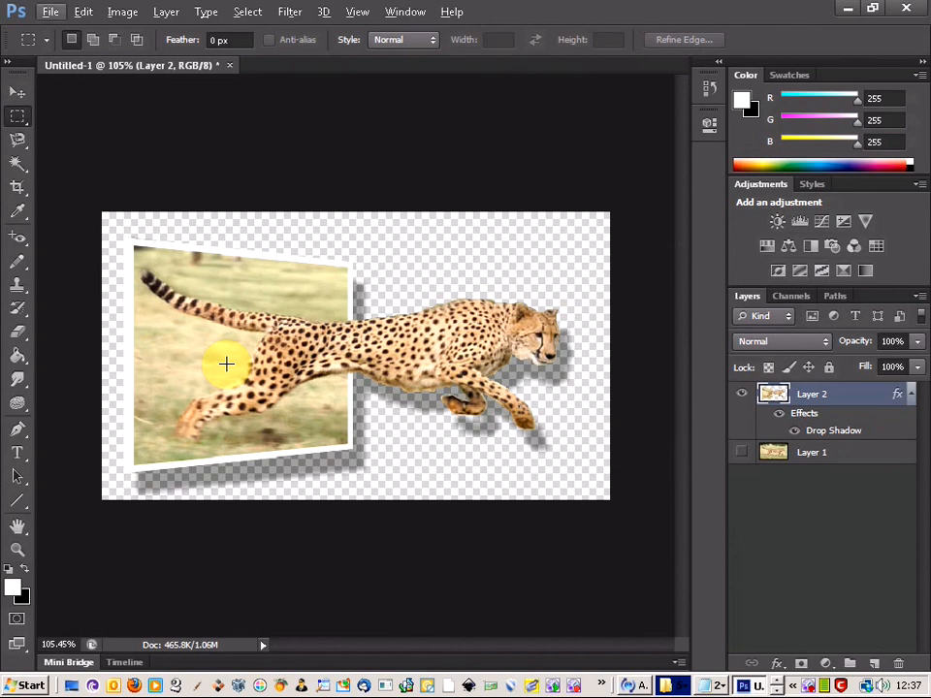
left_click(808, 687)
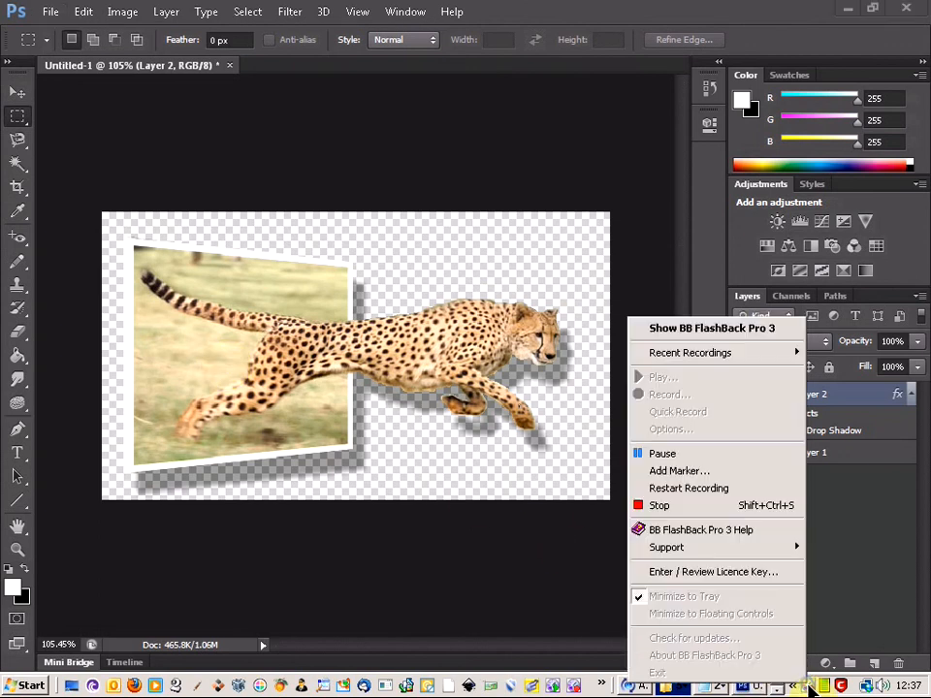